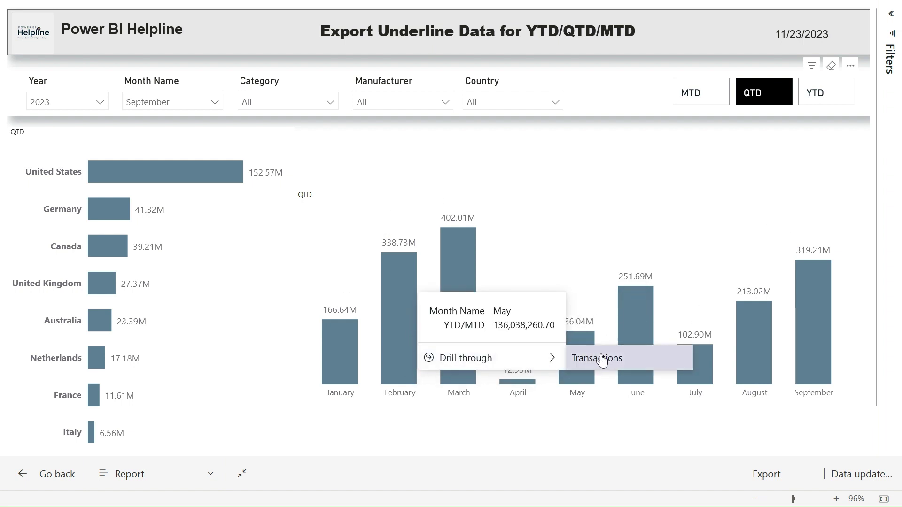
Drill through to May's transactions, sort them by order date, and return.
left_click(603, 360)
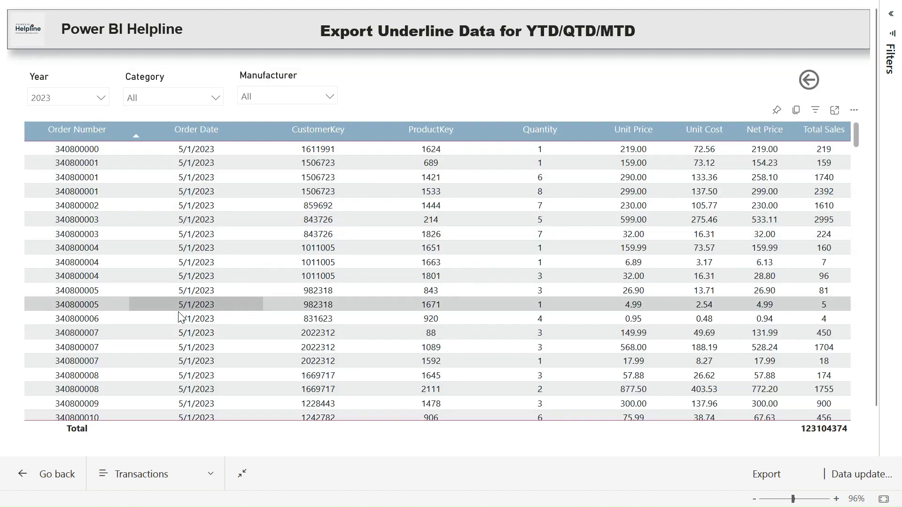
left_click(189, 129)
left_click(180, 134)
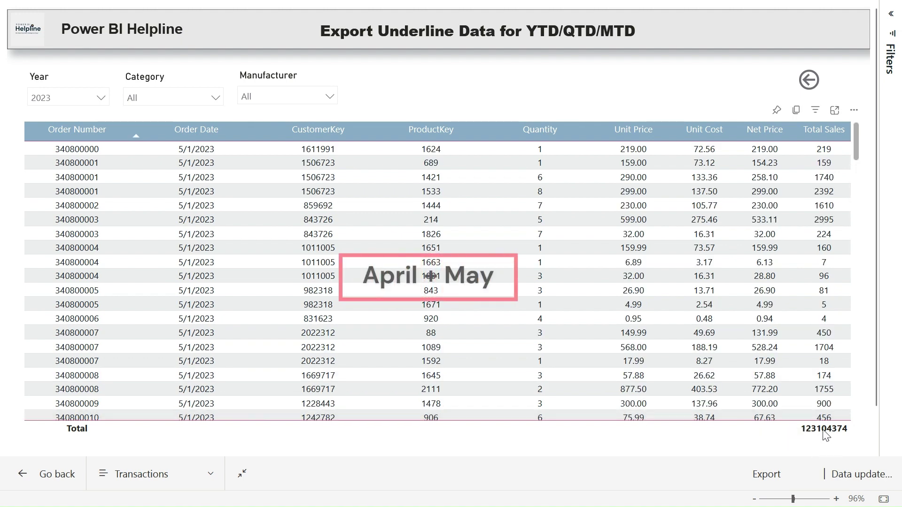
left_click(809, 79)
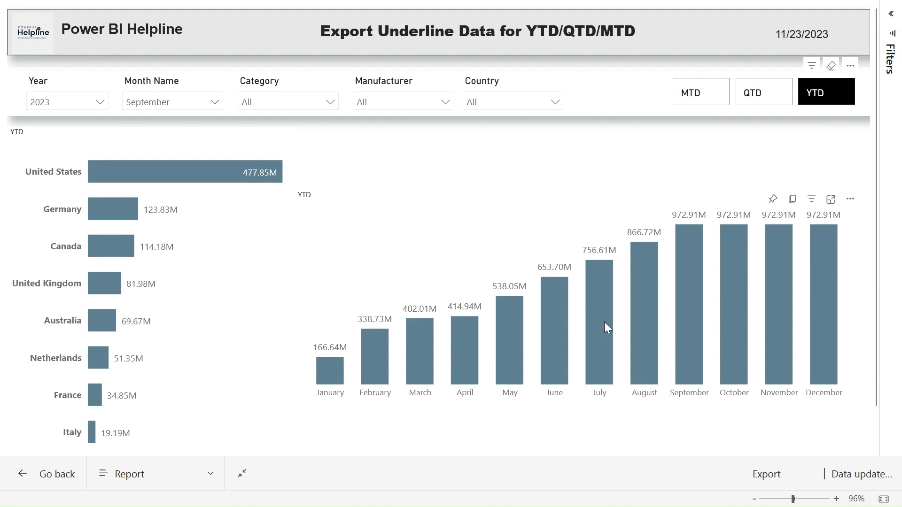
Drill through to July's transactions, sort by newest order date, and return.
right_click(604, 323)
mouse_move(517, 321)
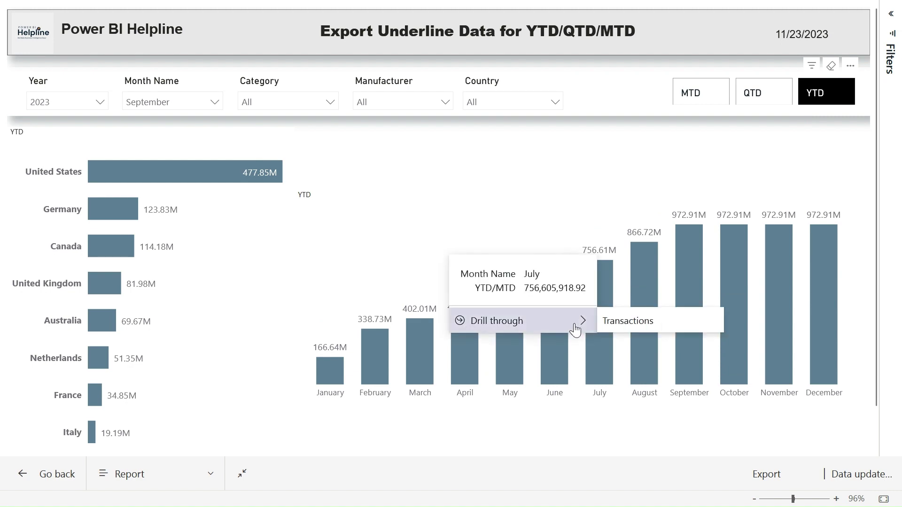
left_click(642, 321)
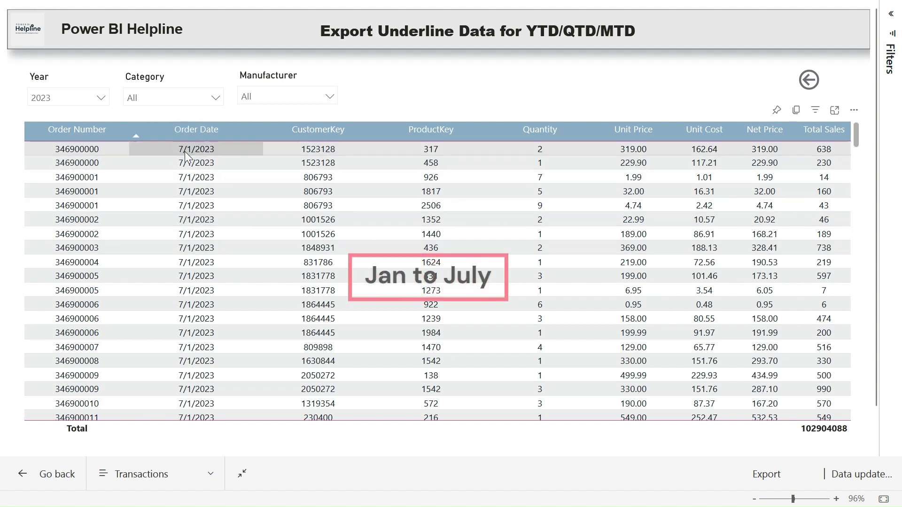
left_click(183, 134)
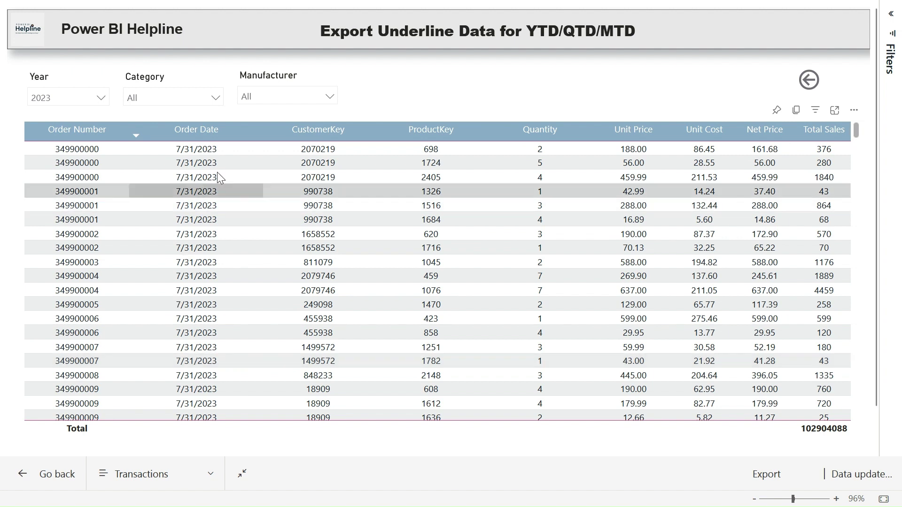
left_click(815, 88)
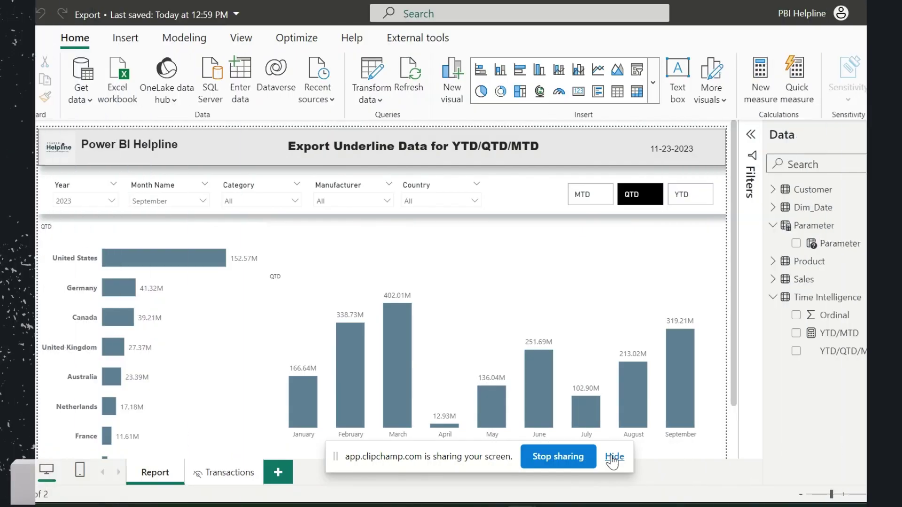
Select the MTD/QTD/YTD slicer and review the YTD/MTD measure's SWITCH formula.
left_click(613, 457)
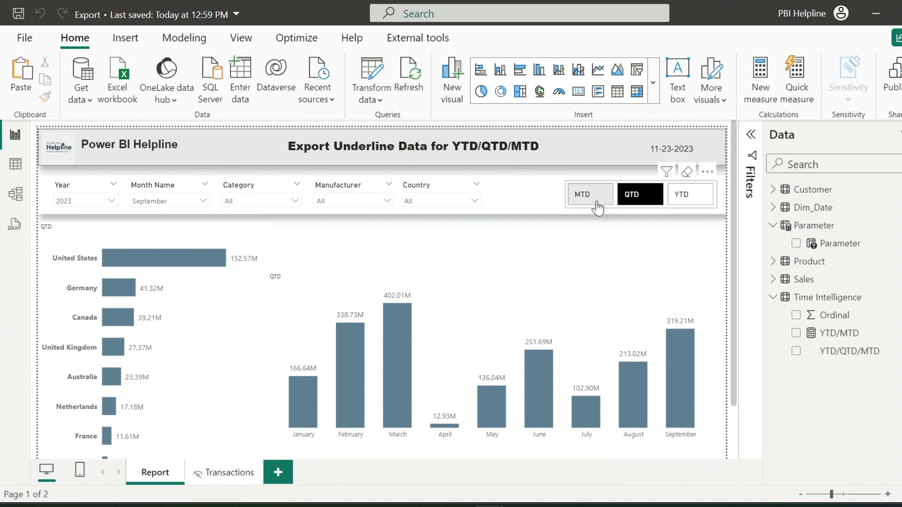
left_click(620, 194)
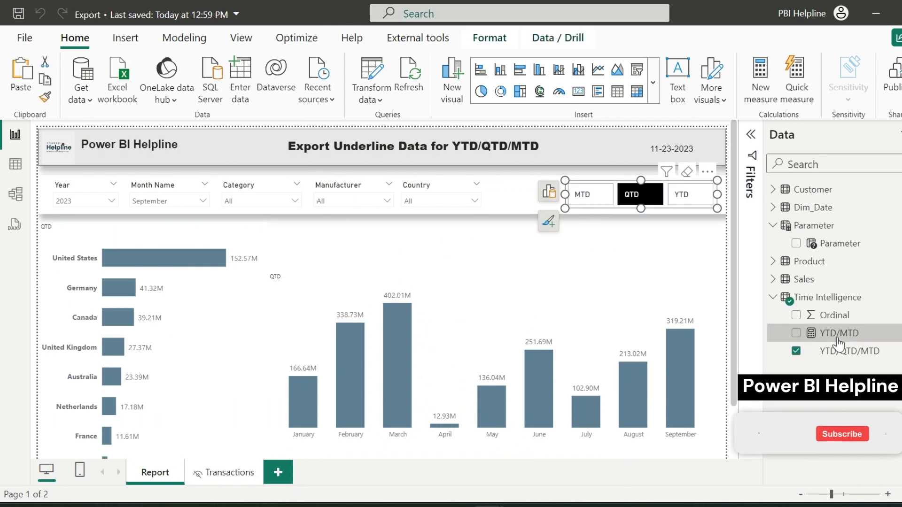
left_click(838, 333)
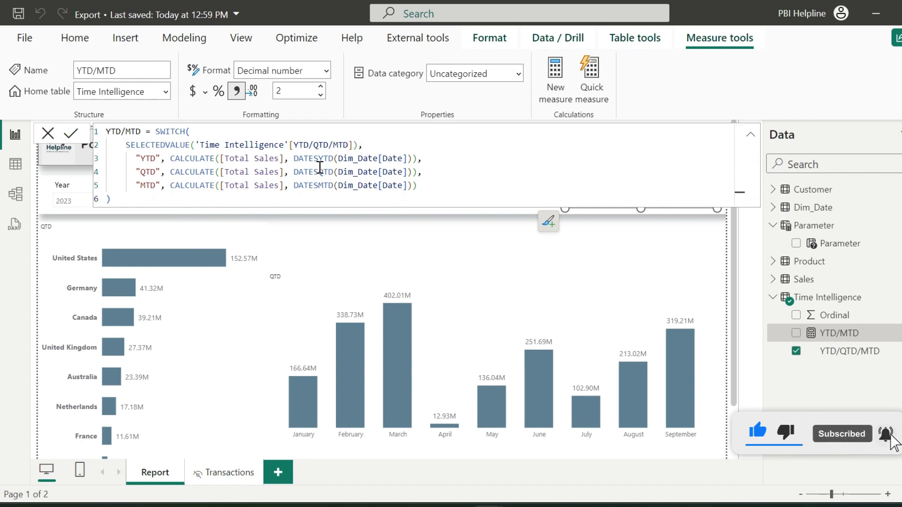
left_click(444, 240)
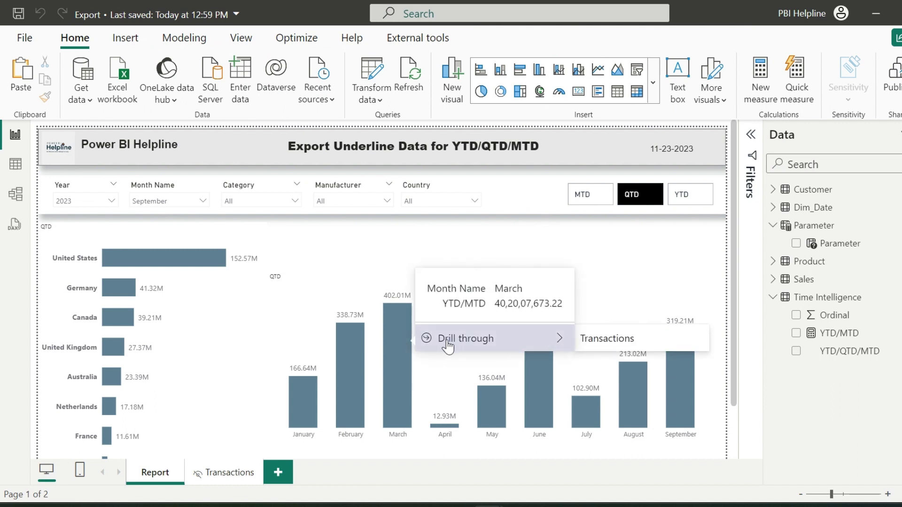
On the Transactions page settings, keep the page type as Drillthrough.
left_click(230, 473)
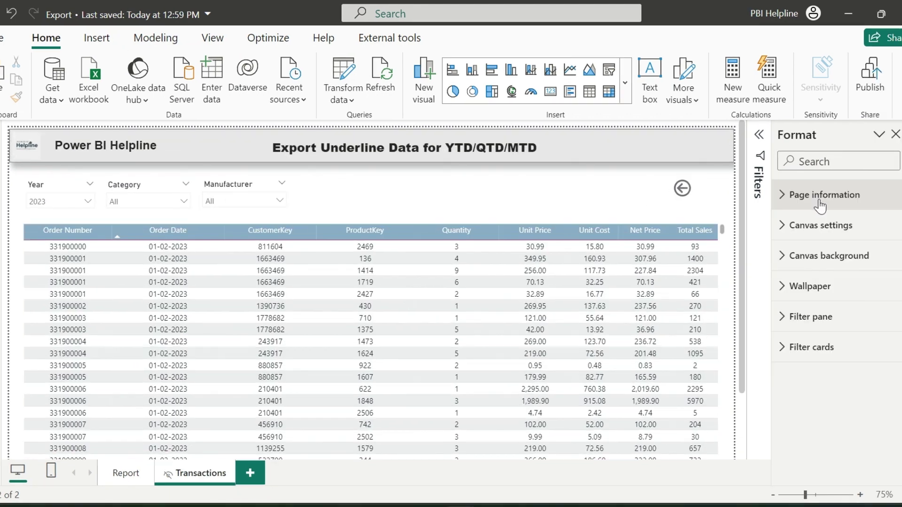
left_click(782, 195)
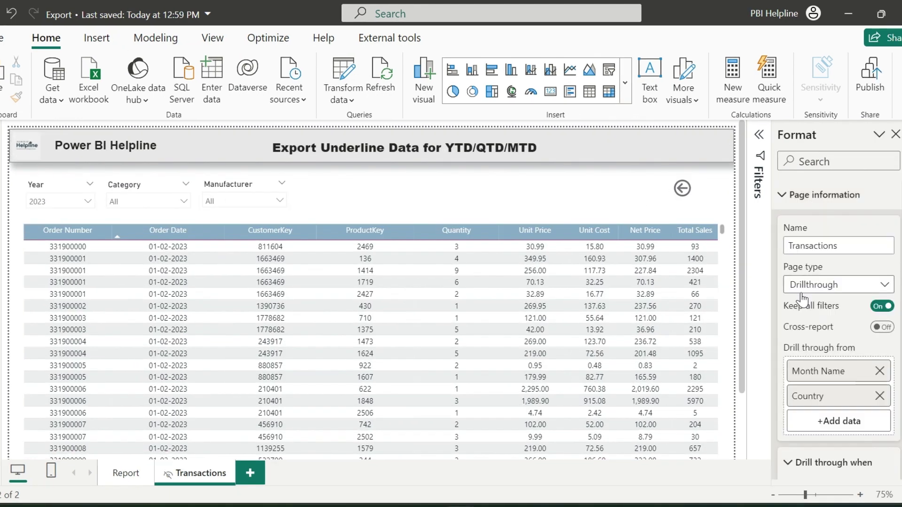
left_click(858, 290)
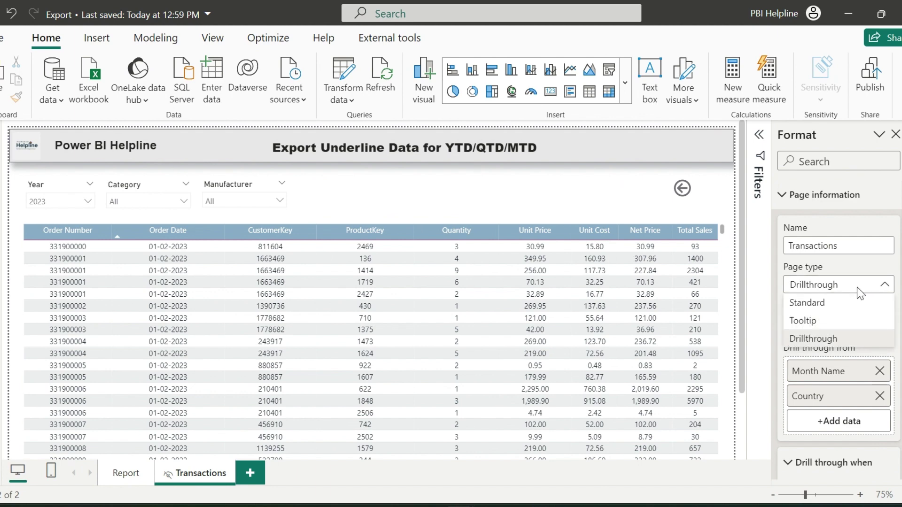
left_click(857, 287)
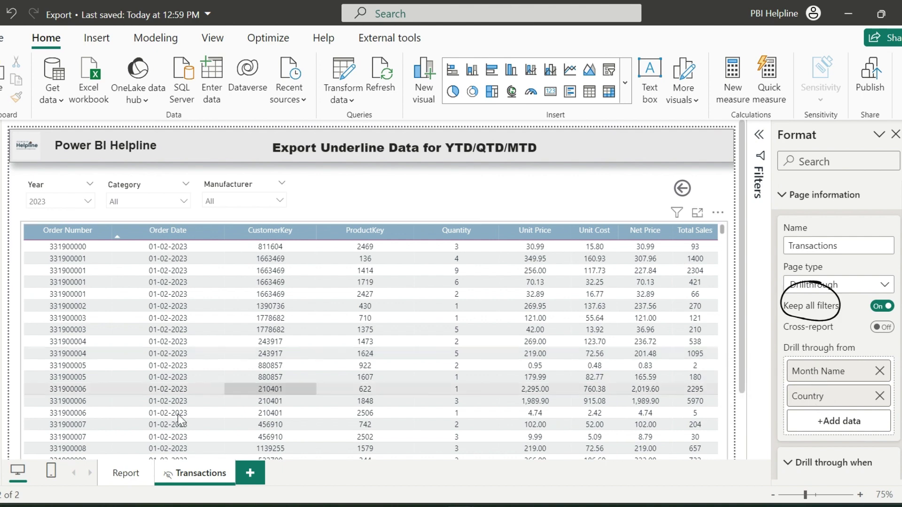
Drill through from the March bar to Transactions, check its filters, and return.
left_click(130, 479)
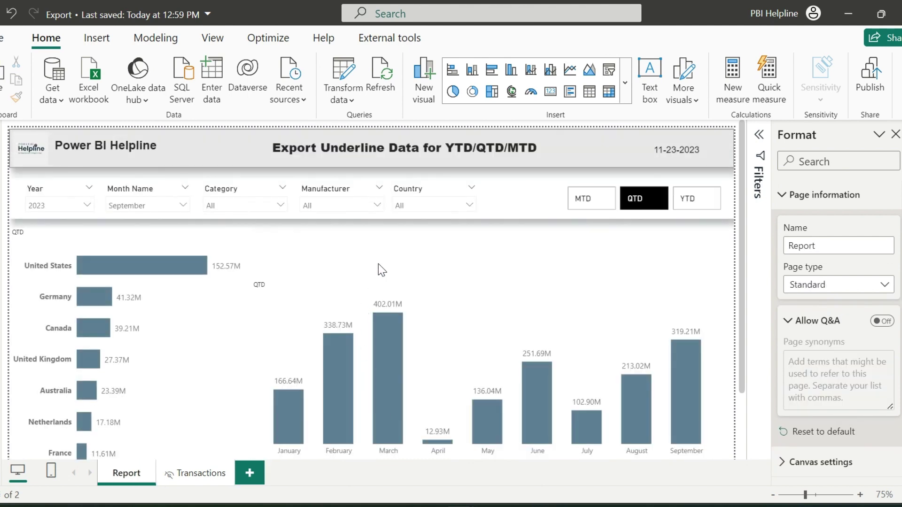
right_click(390, 378)
mouse_move(448, 378)
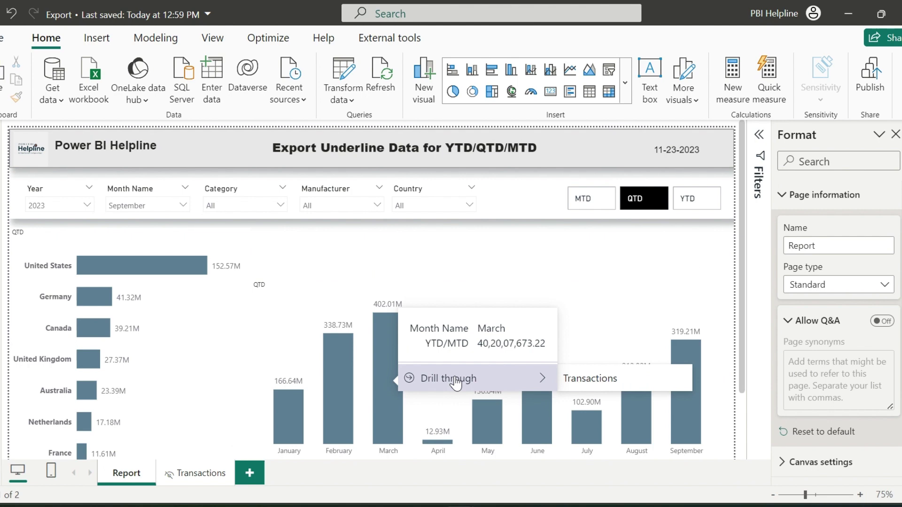
left_click(596, 381)
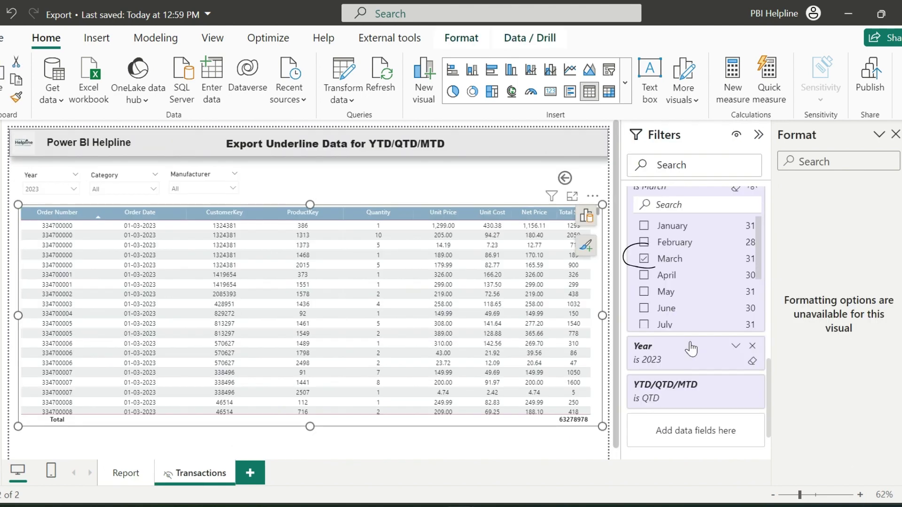
scroll(689, 342, "up", 1)
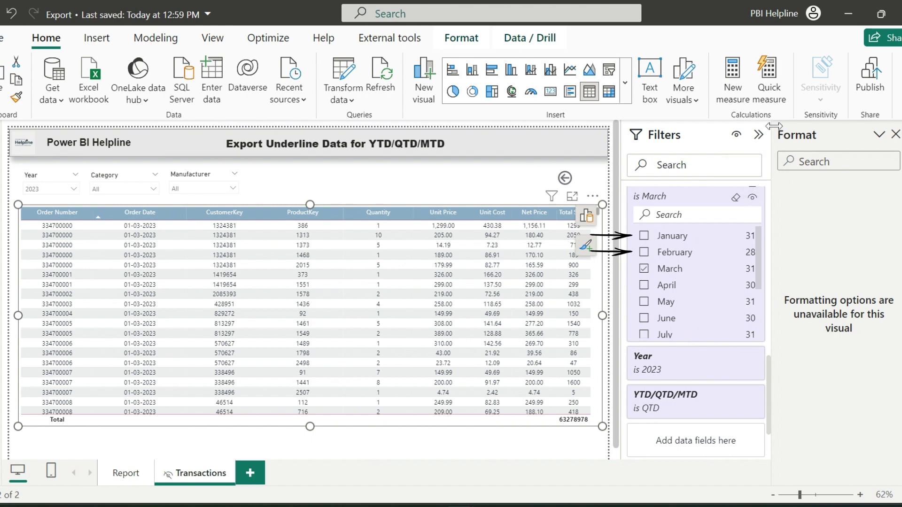
left_click(759, 135)
left_click(681, 188, "ctrl")
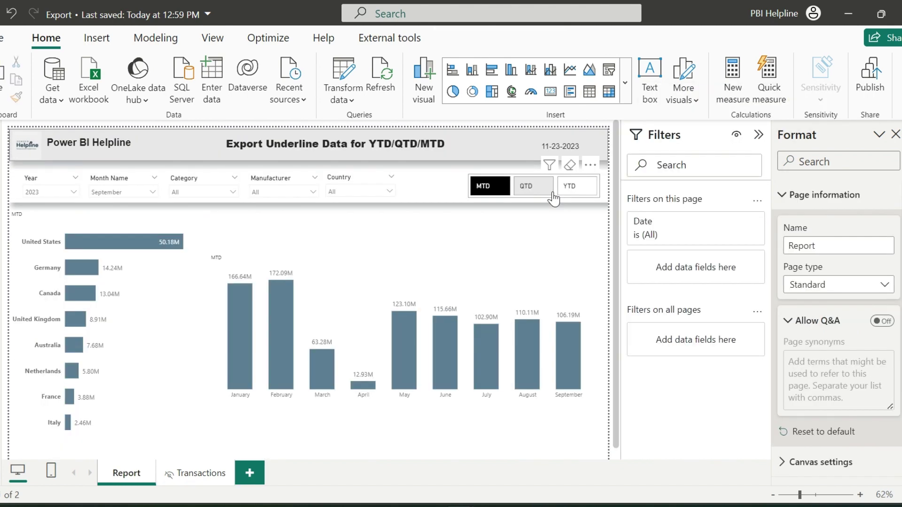
Show YTD values, drill through to June, then switch the slicer back to QTD.
left_click(578, 193)
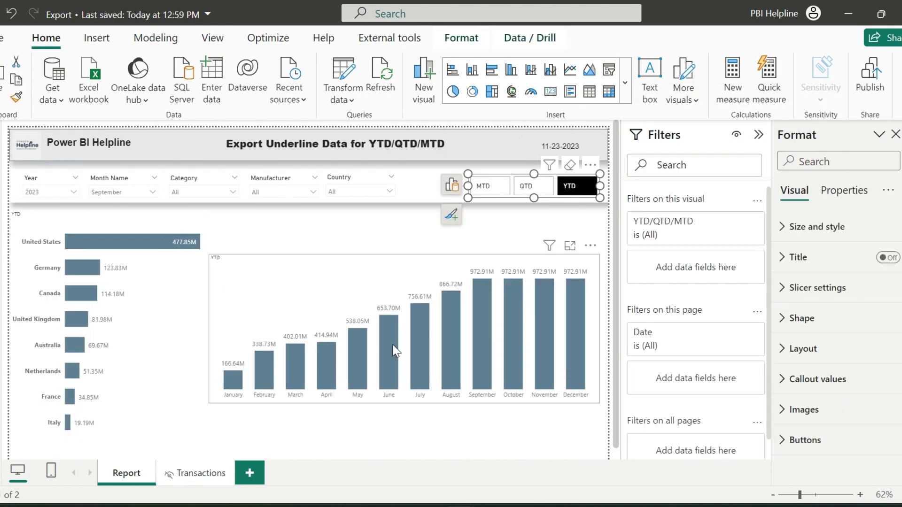
mouse_move(455, 342)
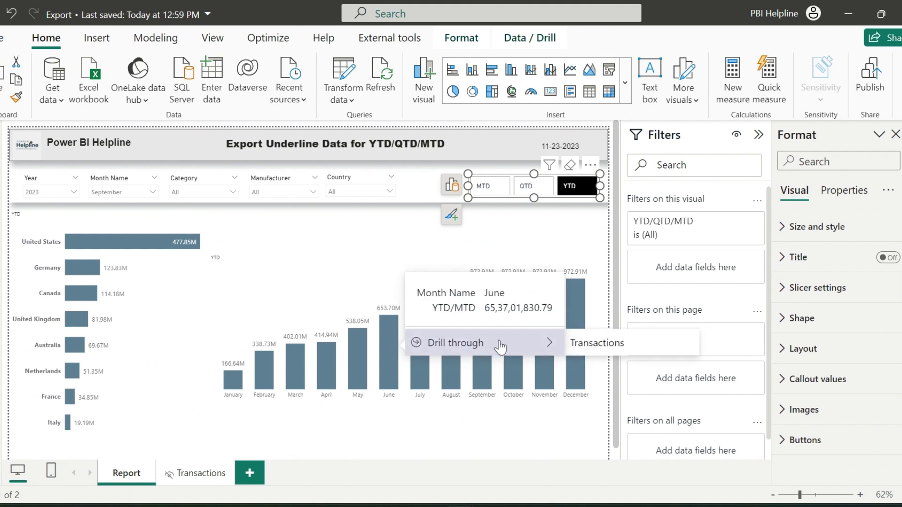
left_click(597, 343)
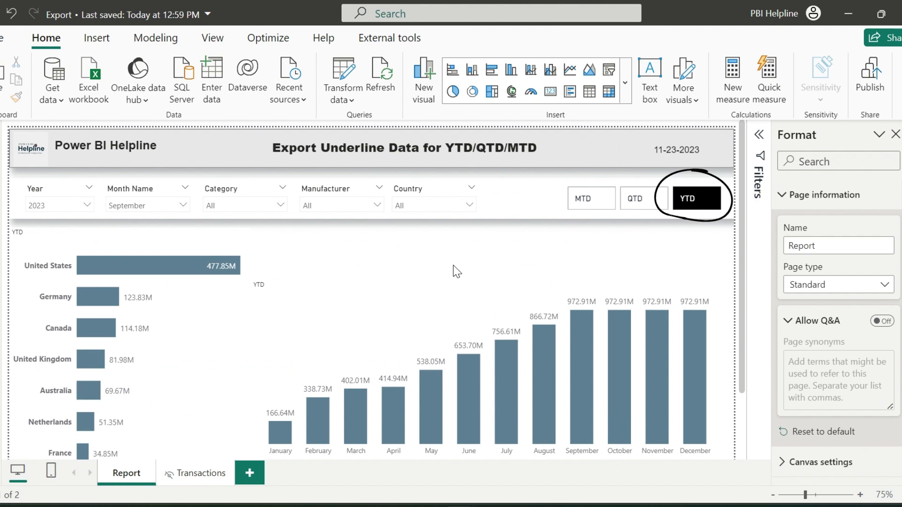
left_click(638, 198)
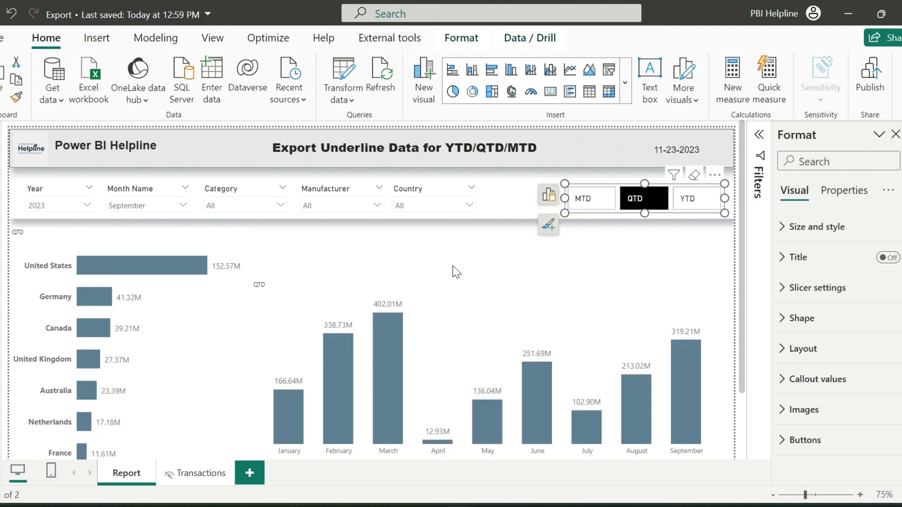
left_click(454, 271)
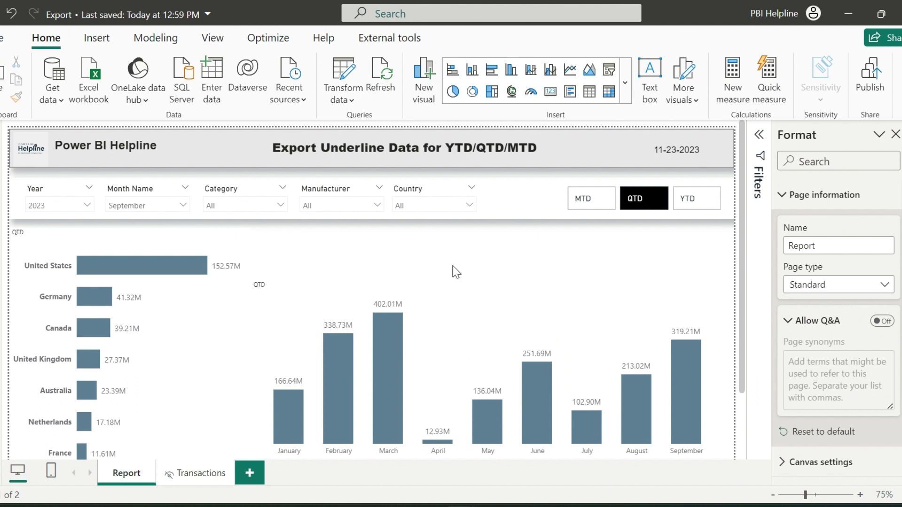
Create the calculated table New Date = Dim_Date from Modeling > New table.
left_click(157, 39)
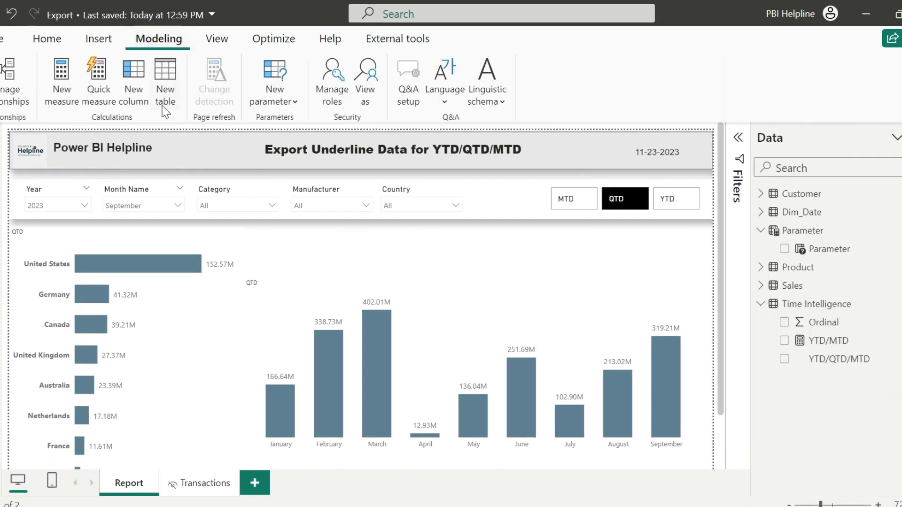
left_click(160, 78)
type("New Da=")
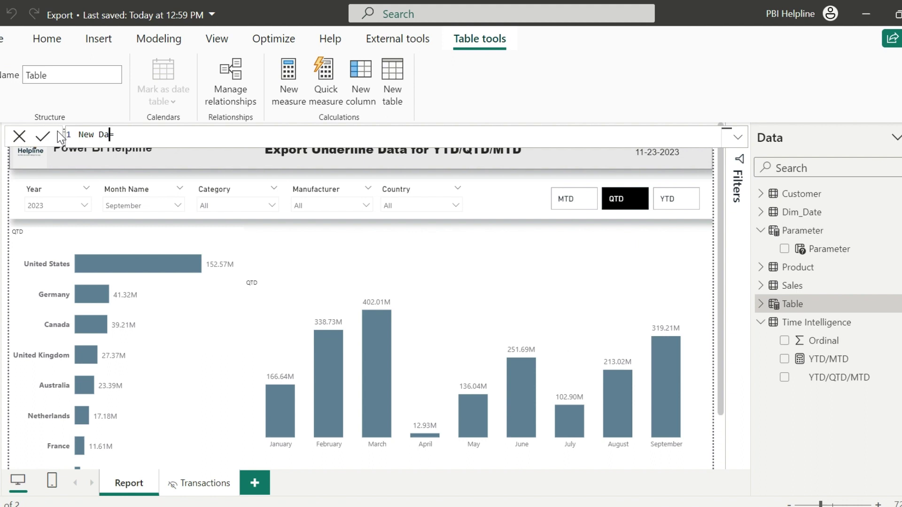
type("te = date")
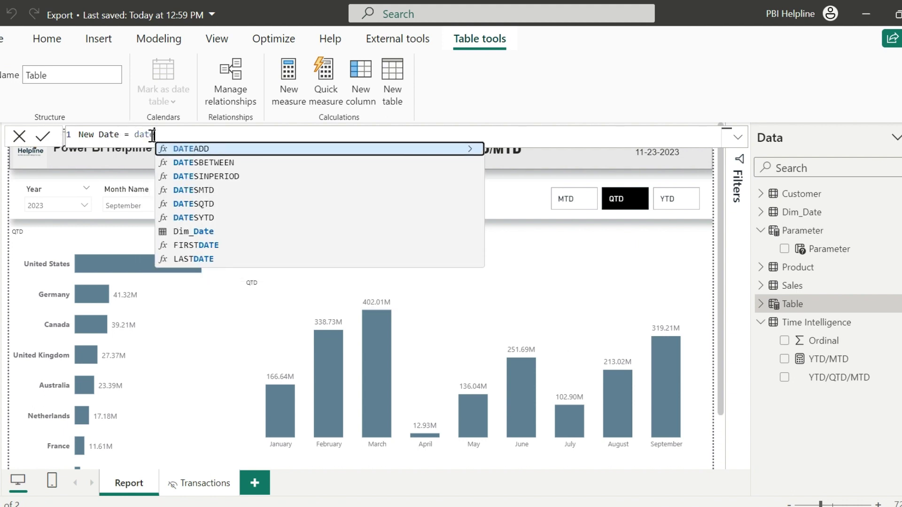
key("Down")
key("Down")
key("Down")
key("Down")
key("Down")
key("Tab")
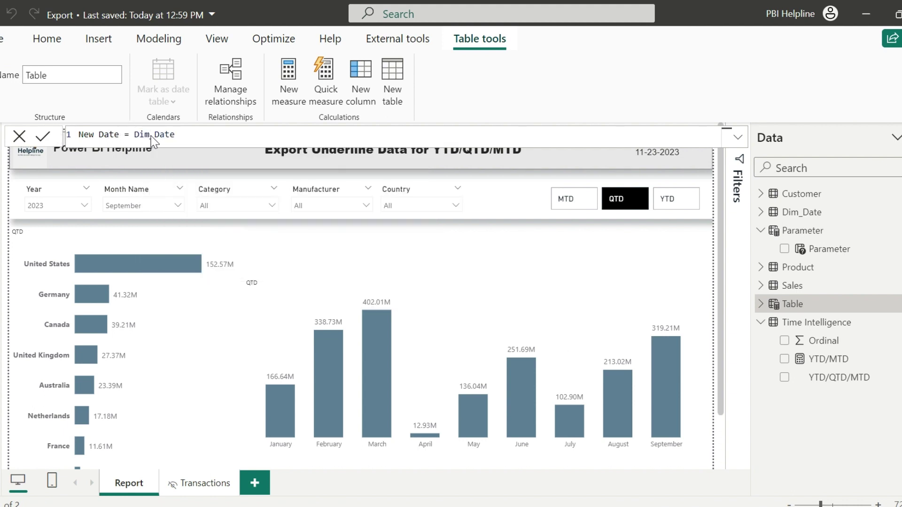
key("Return")
right_click(818, 321)
left_click(741, 55)
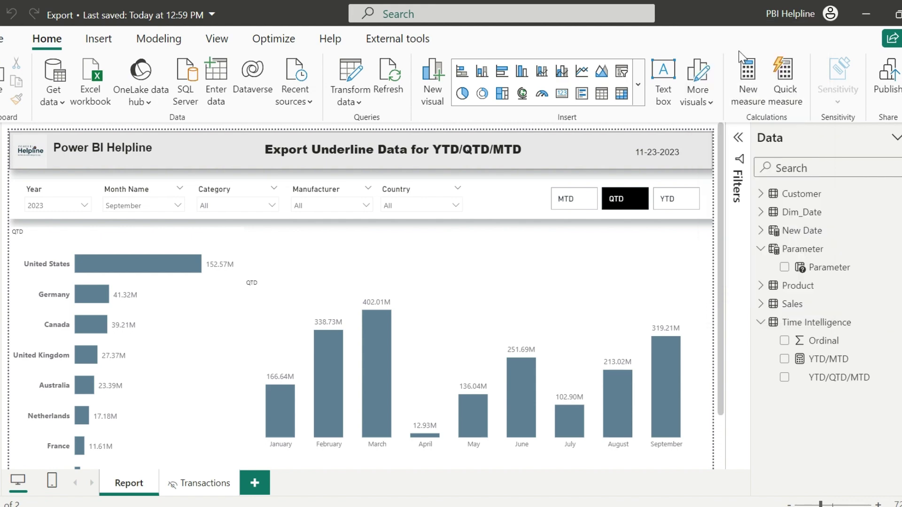
type("New Total Sales =")
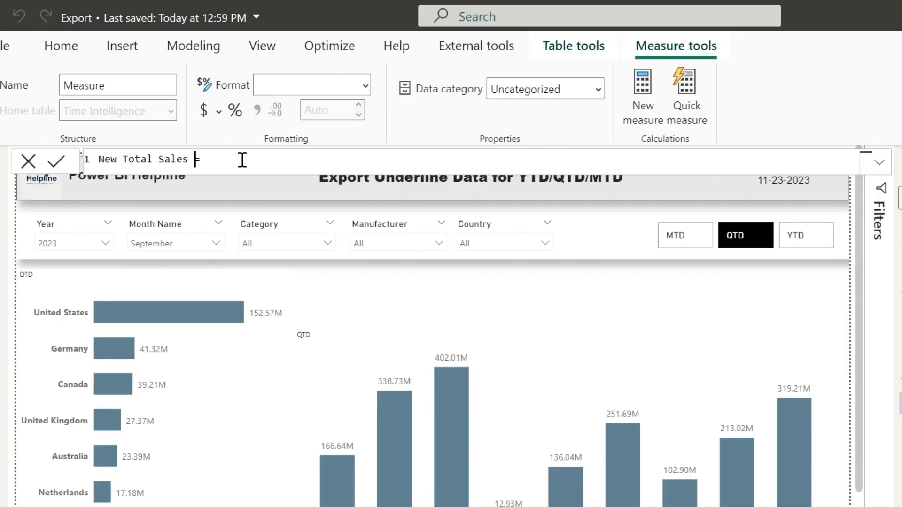
Start the measure with SWITCH(TRUE(), a YTD/QTD/MTD condition, and CALCULATE of Total Sales.
key("Return")
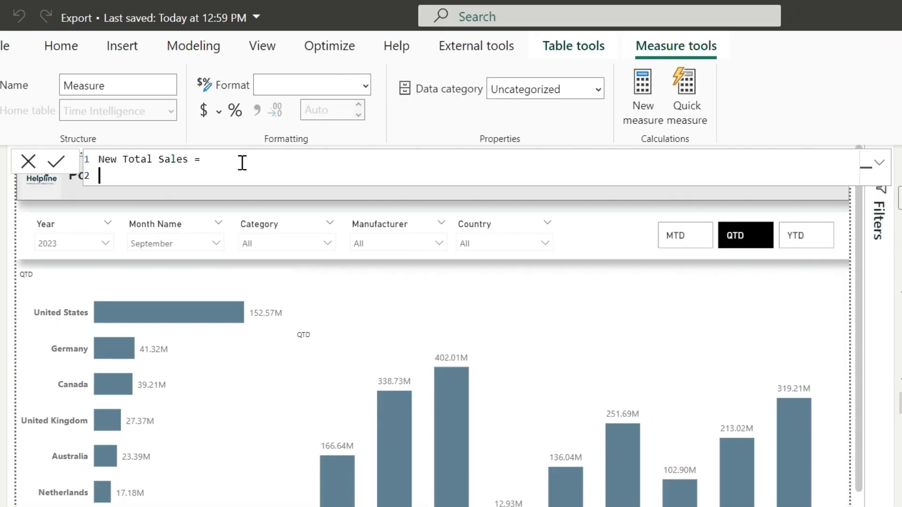
key("Return")
type("sw")
key("Tab")
key("Return")
type("tru")
key("Tab")
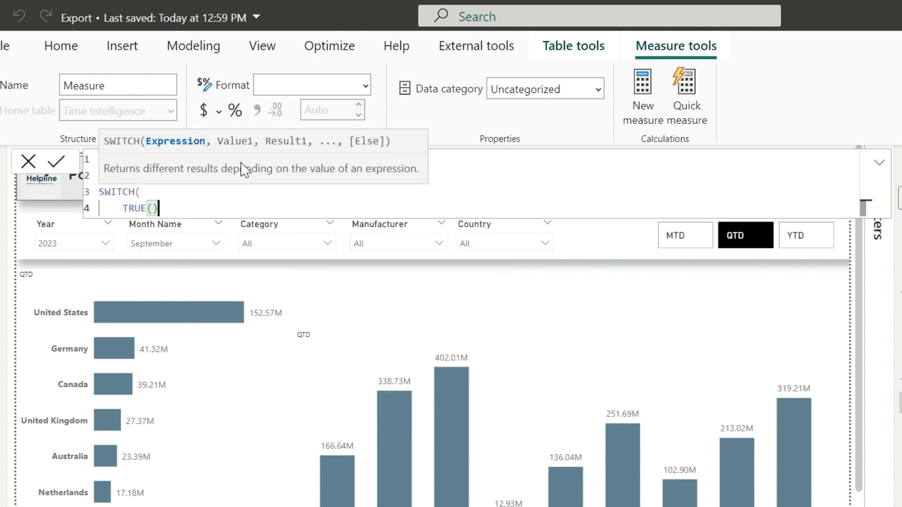
type("),")
key("Return")
type("selectedv")
key("Tab")
type("yt")
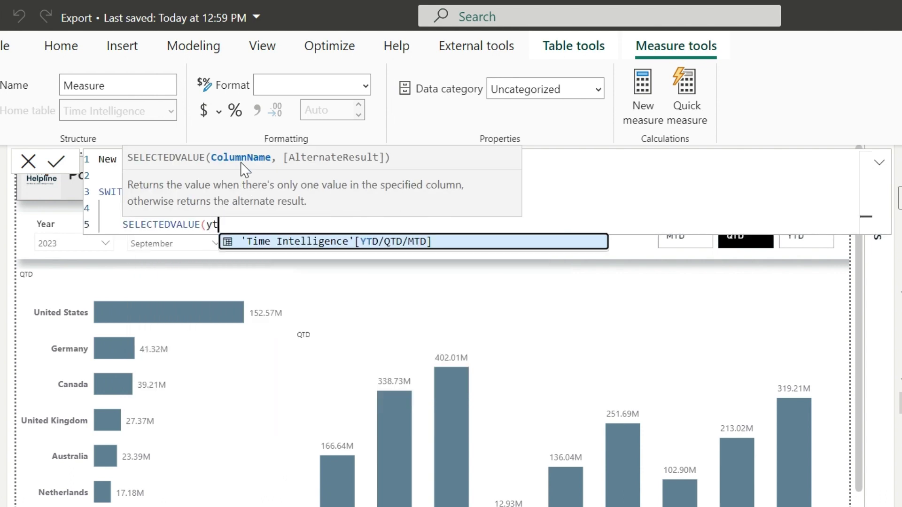
key("Tab")
type(") = \"YTD")
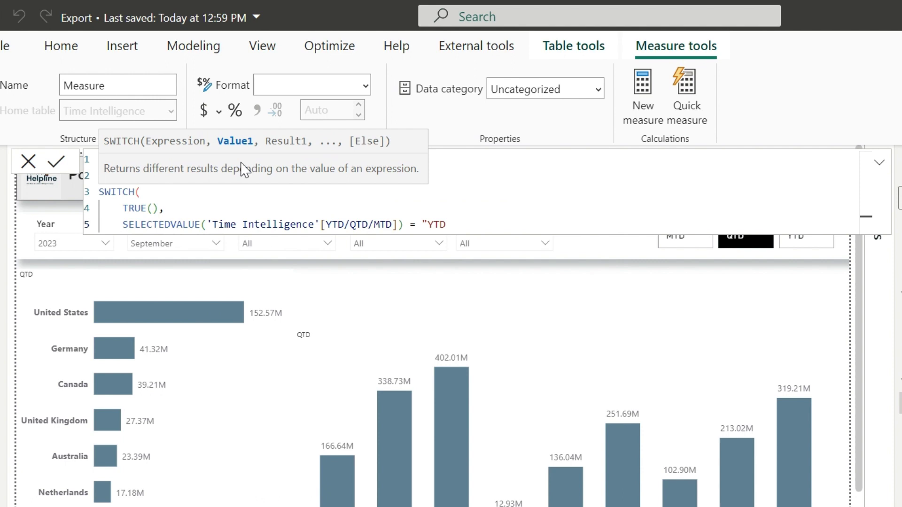
type("\",")
key("Return")
type("c")
key("Tab")
key("Return")
type("total")
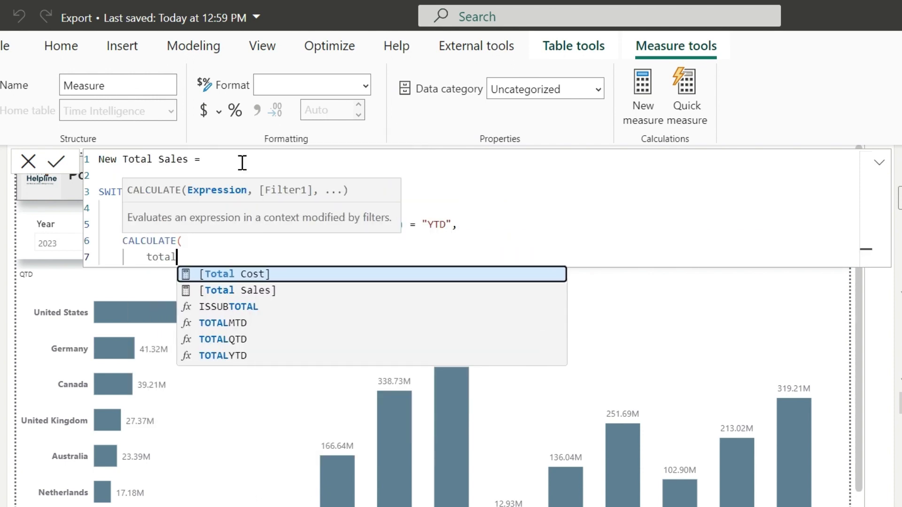
key("Down")
key("Tab")
type(", filter")
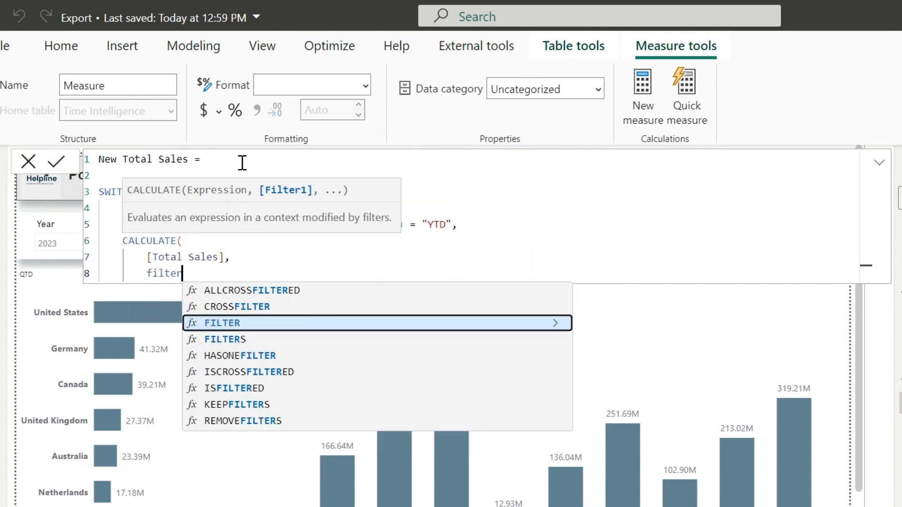
Finish the YTD branch with FILTER(ALL()) comparing Month to MAX of New Date Month.
key("Tab")
type("all")
key("Tab")
type("Dim_Date[Month], Dim_Date[Month Name]),")
key("Return")
type("month")
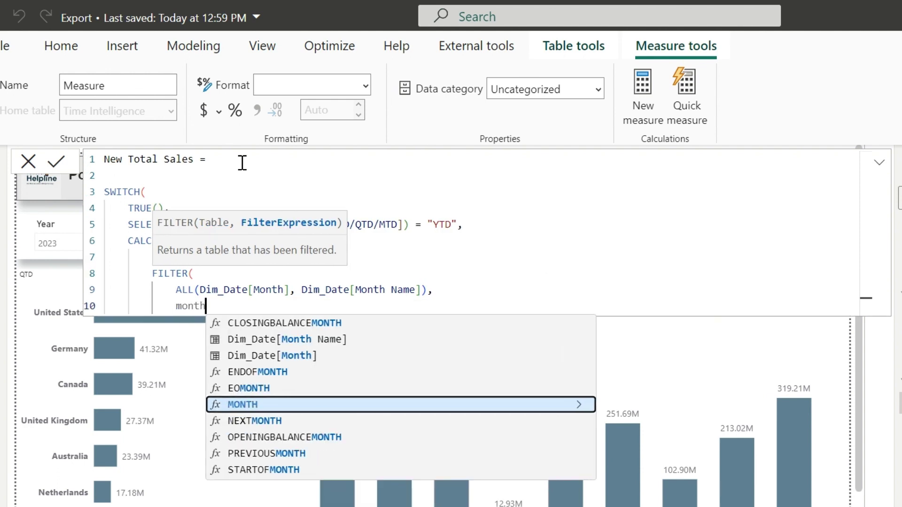
key("Up")
key("Up")
key("Up")
key("Tab")
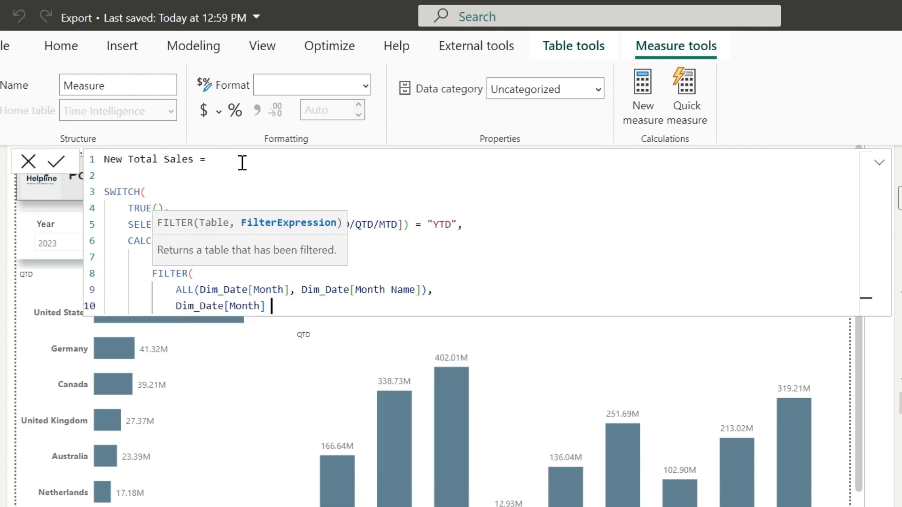
type("<= max")
key("Tab")
type("month")
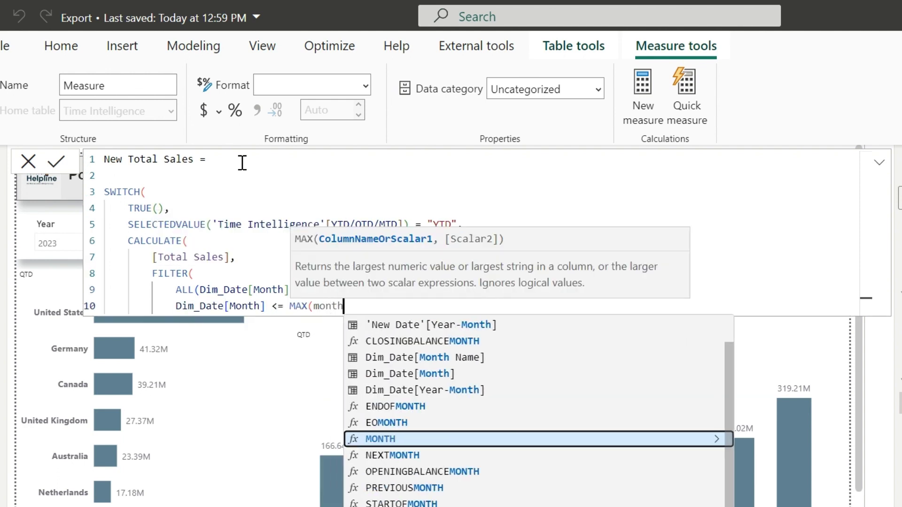
key("Up")
key("Up")
key("Up")
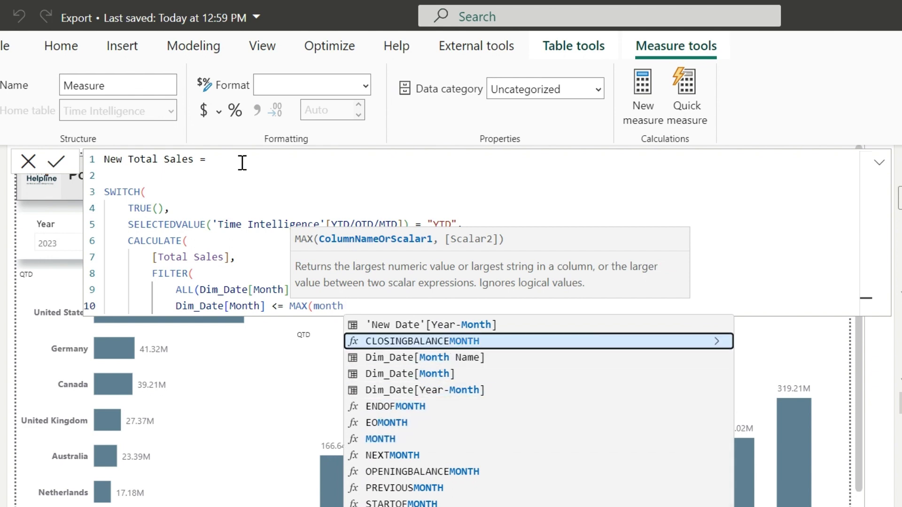
key("Up")
key("Tab")
type(")")
key("Return")
type(")")
key("Return")
type(")")
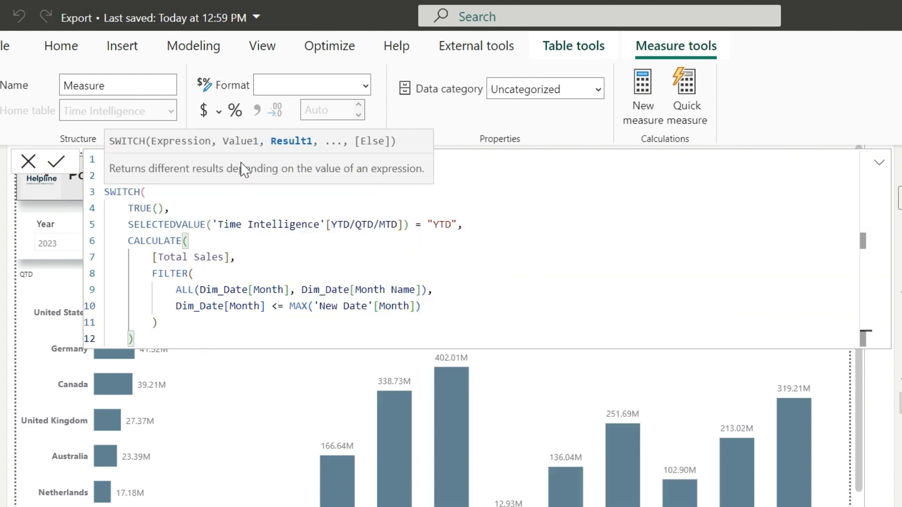
type(",")
Copy the YTD branch into an MTD branch that matches only the current month.
left_click_drag(141, 339, 128, 224)
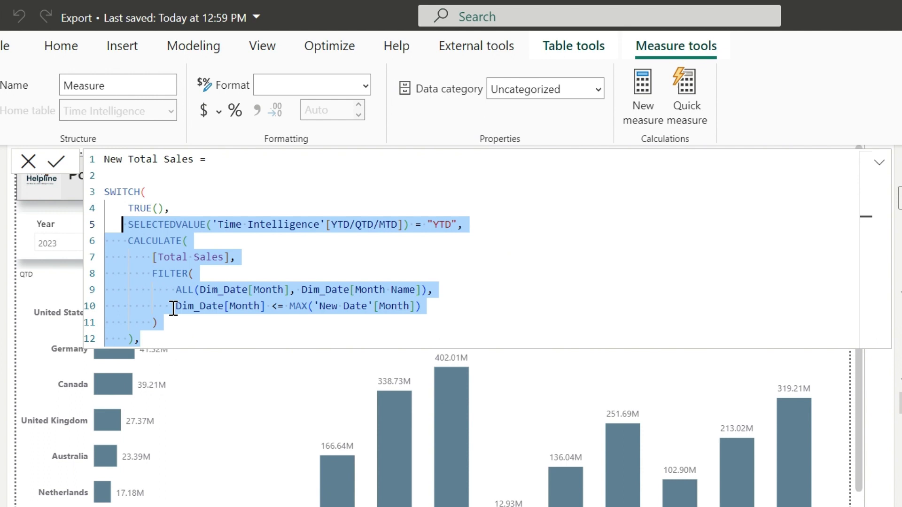
key("ctrl+c")
left_click(157, 341)
key("Return")
key("ctrl+v")
double_click(455, 354)
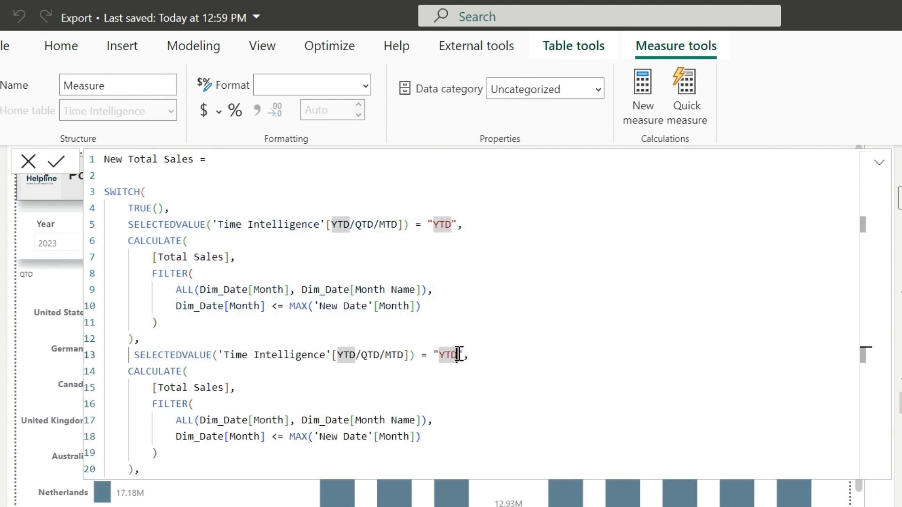
key("BackSpace")
type("M")
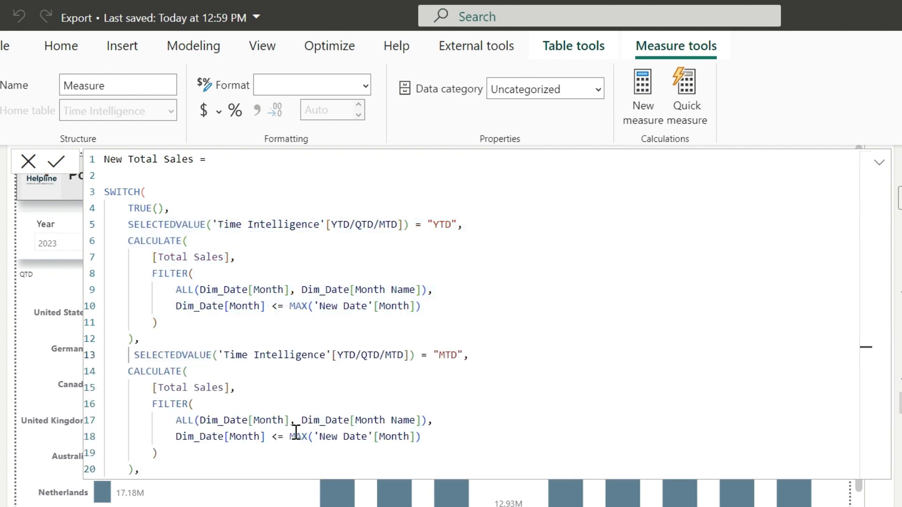
left_click(279, 437)
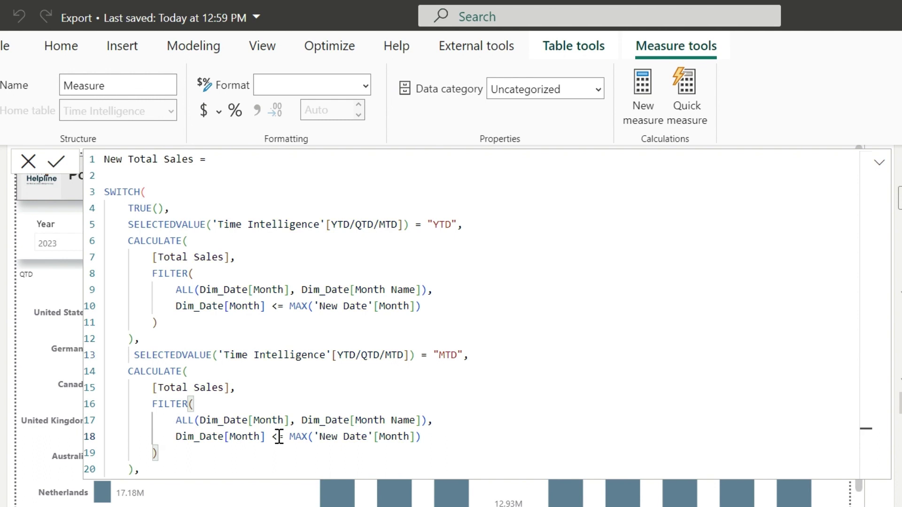
key("BackSpace")
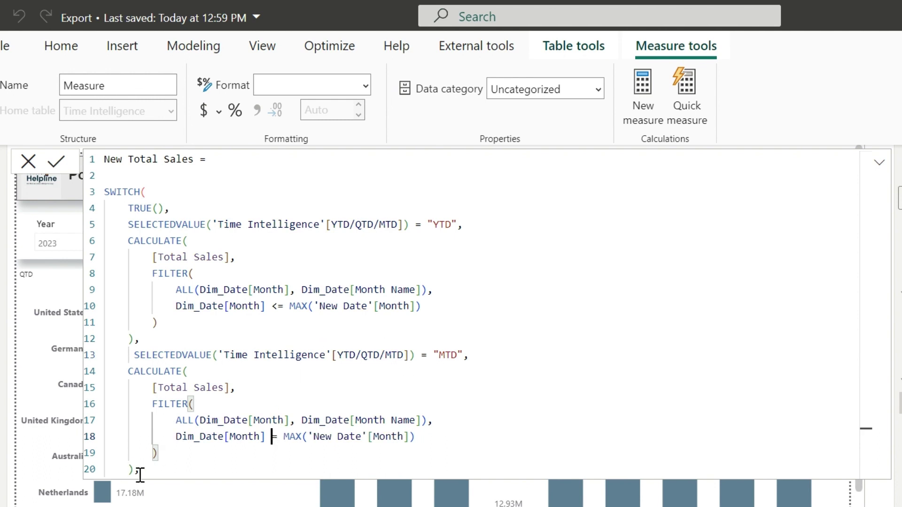
Copy the MTD branch as a third branch and clear its MTD label for QTD.
left_click_drag(143, 471, 133, 356)
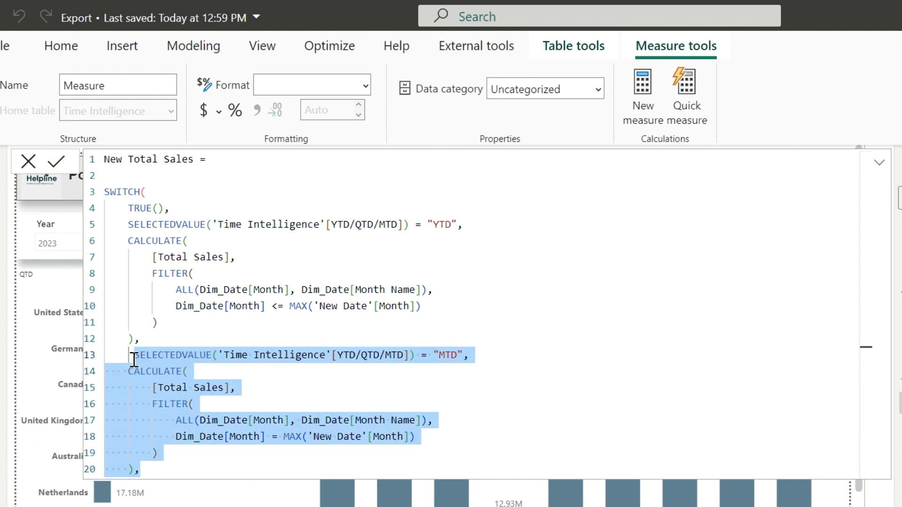
left_click(167, 469)
key("Return")
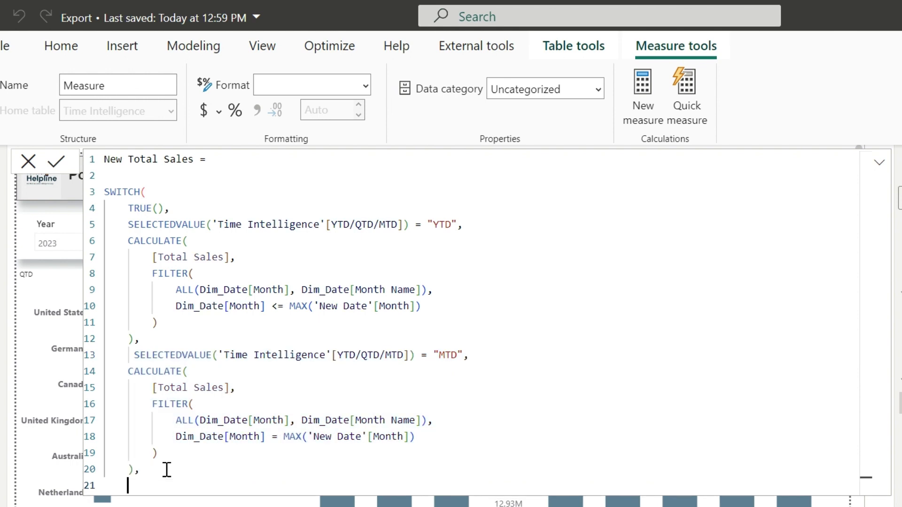
key("ctrl+v")
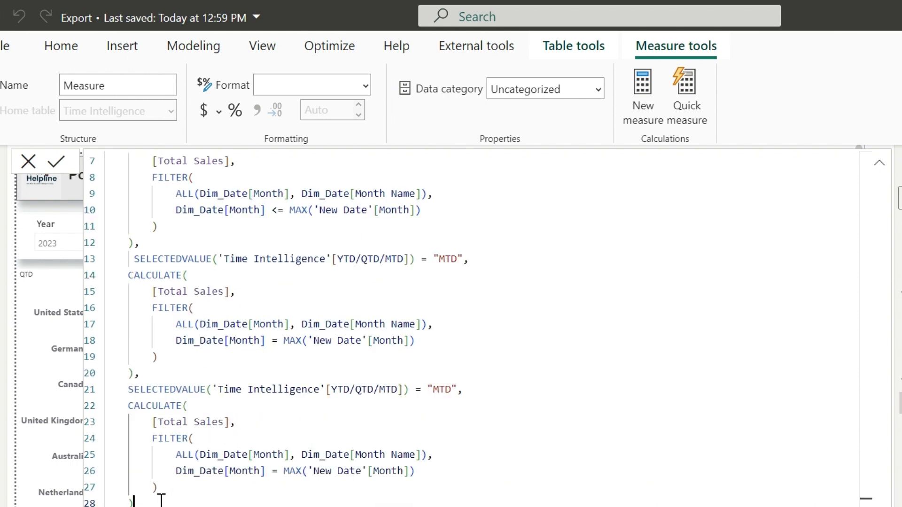
double_click(444, 390)
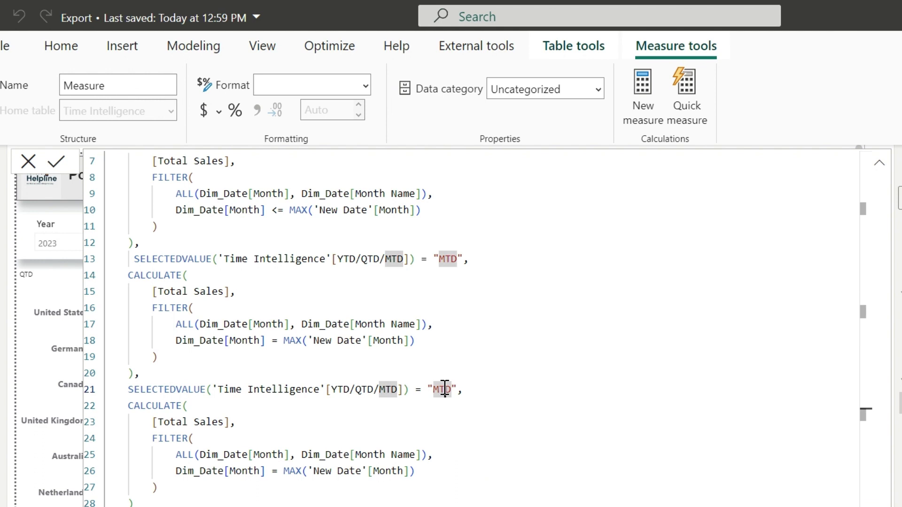
key("BackSpace")
type("QTD")
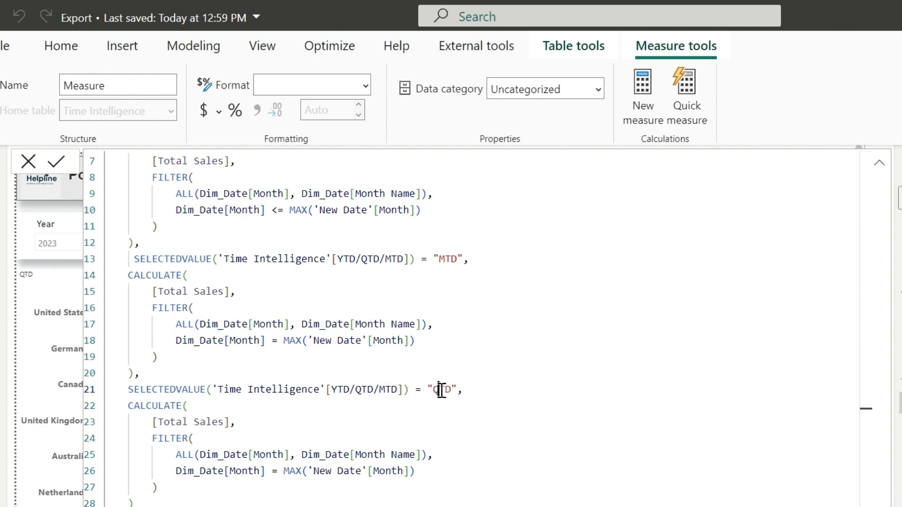
Add Dim_Date Quarter to ALL and a quarter condition against MAX of New Date Quarter.
left_click(422, 455)
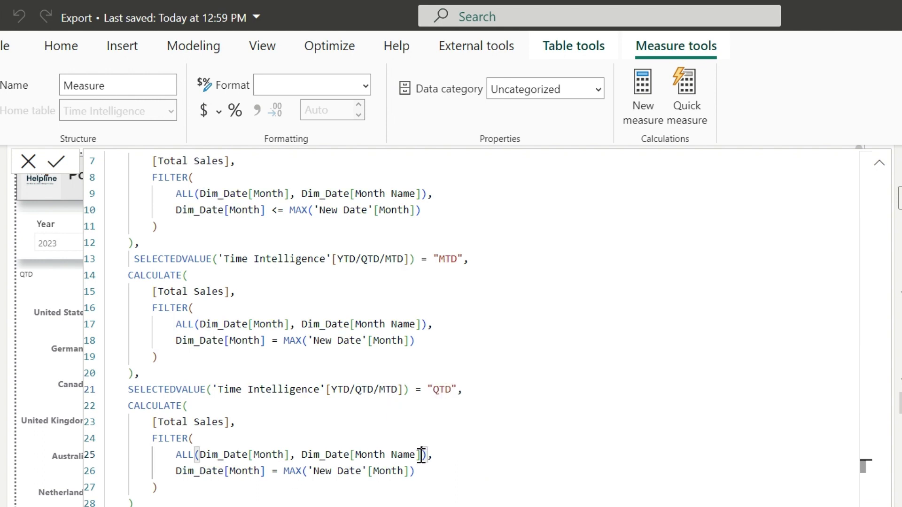
type(",quarter")
key("Tab")
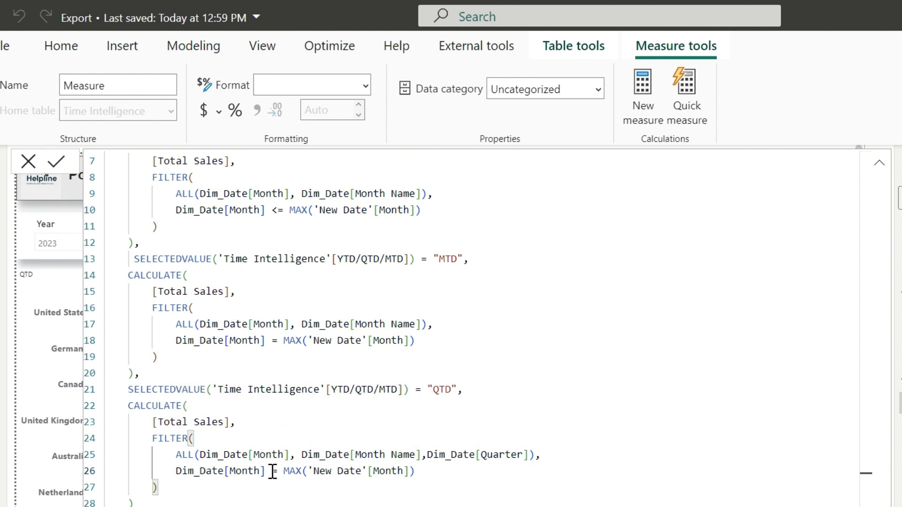
type("<")
left_click(439, 469)
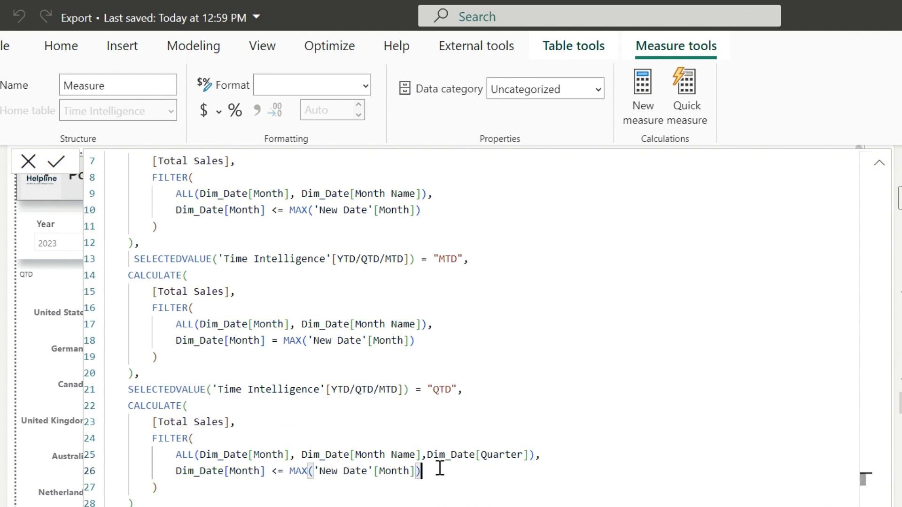
type(" &")
key("Return")
type("quarter")
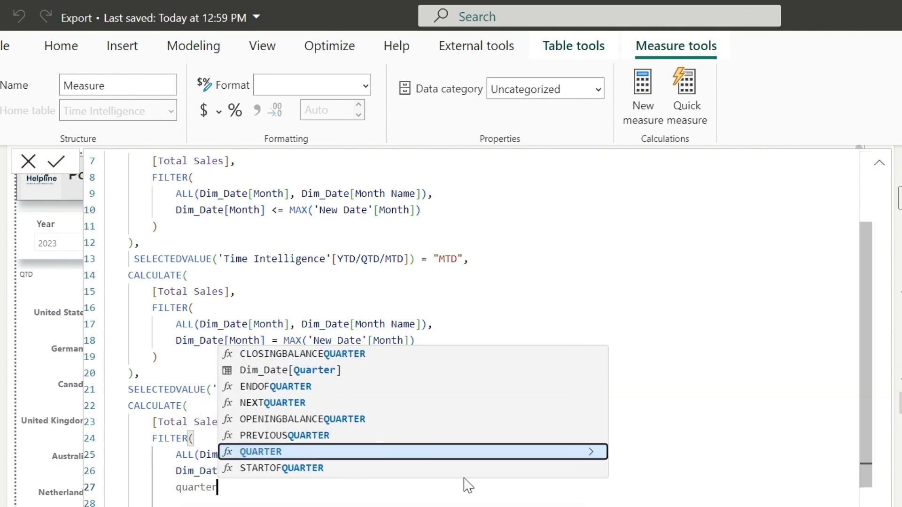
key("Up")
key("Up")
key("Up")
key("Up")
key("Up")
key("Tab")
type("= max(")
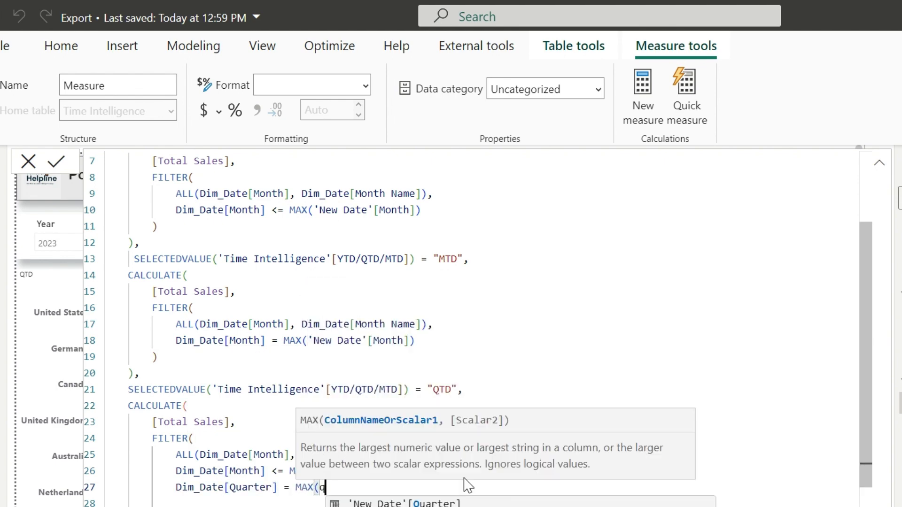
type("quarter")
key("Up")
key("Up")
key("Up")
key("Up")
key("Tab")
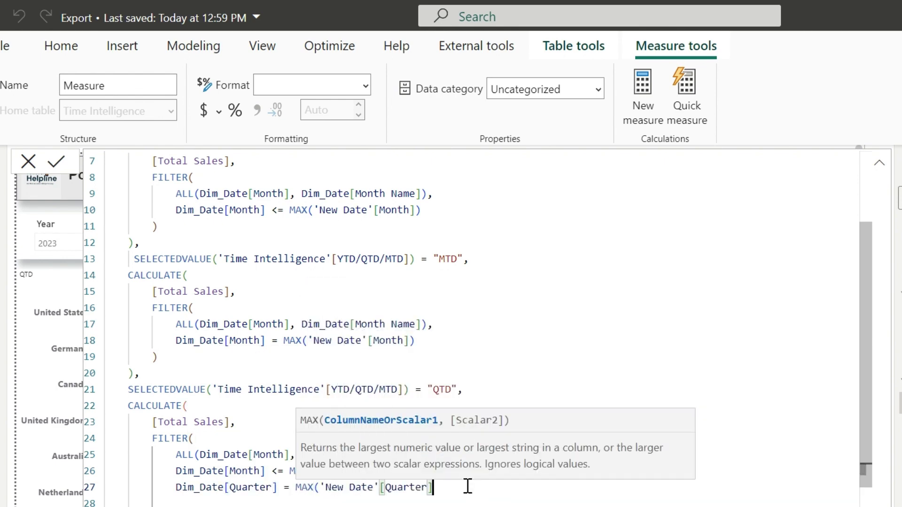
key("Return")
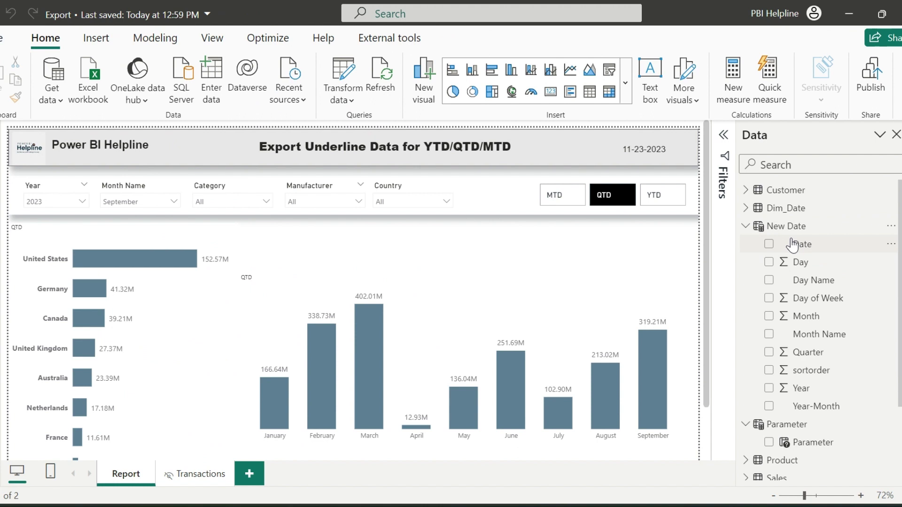
Sort New Date's Month Name by the Month column.
left_click(810, 334)
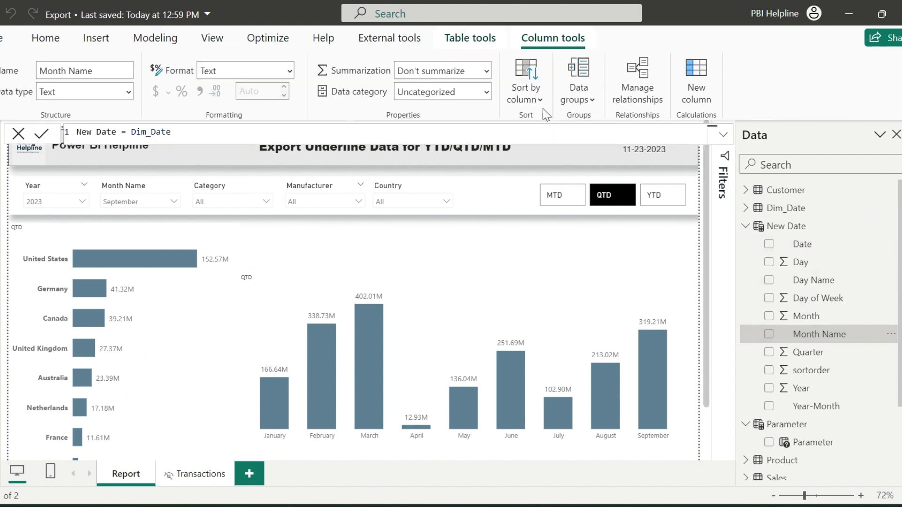
left_click(534, 95)
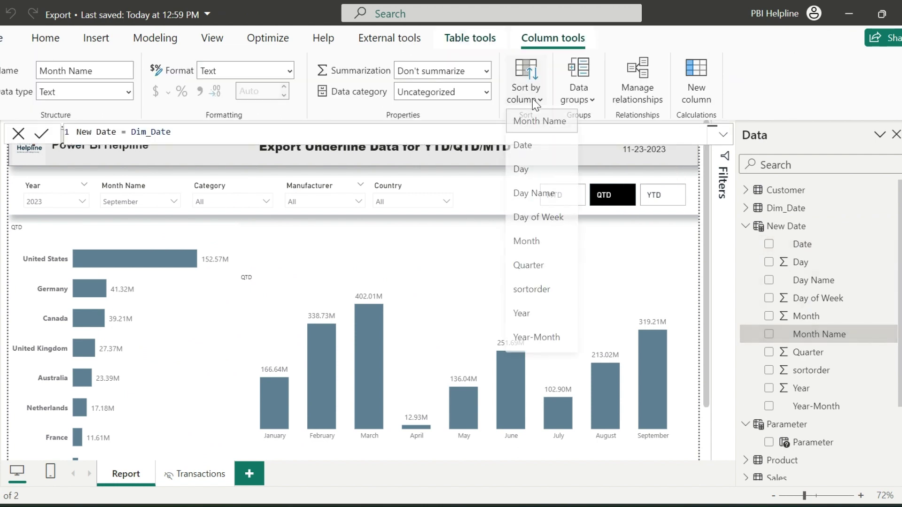
left_click(534, 245)
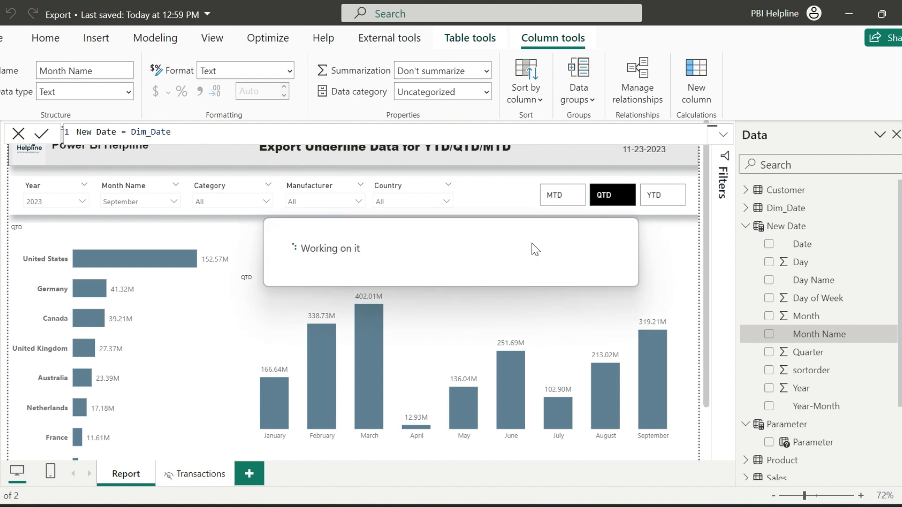
Replace the Month Name slicer's field with New Date > Month Name.
left_click(141, 181)
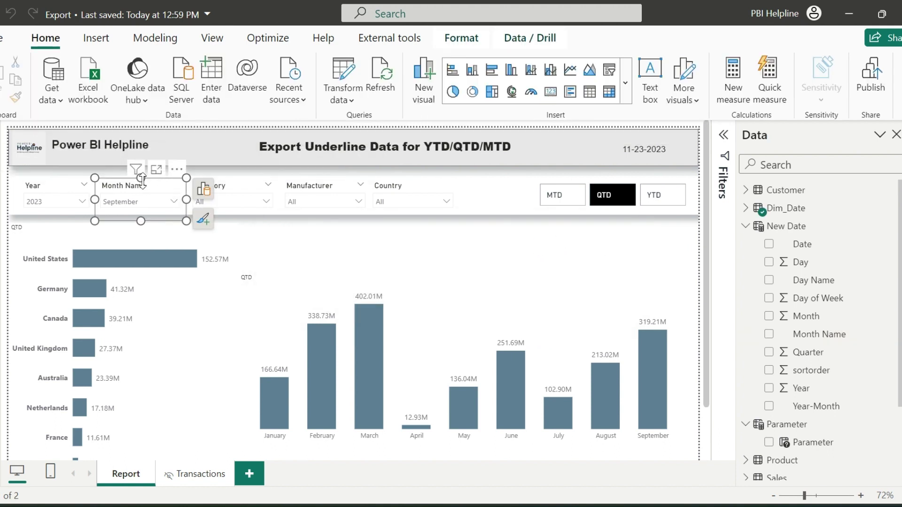
left_click(204, 189)
left_click(336, 303)
left_click(475, 300)
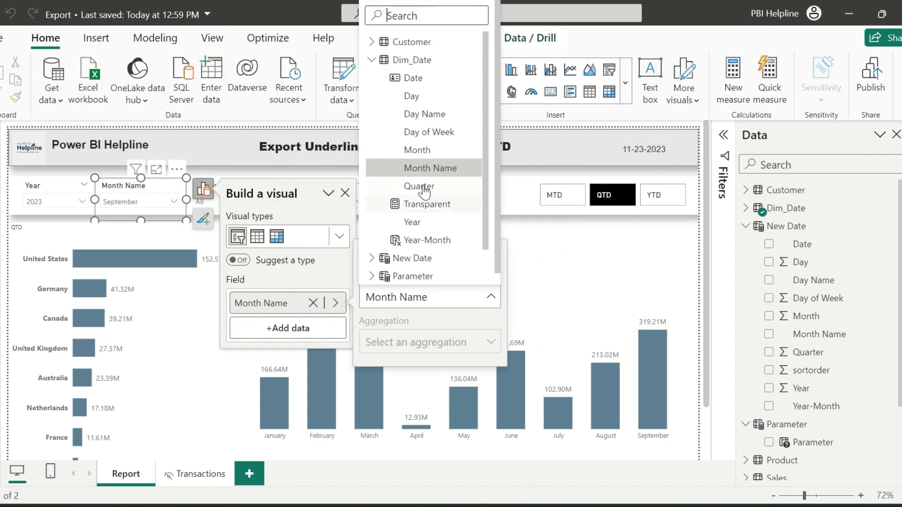
left_click(372, 59)
left_click(395, 79)
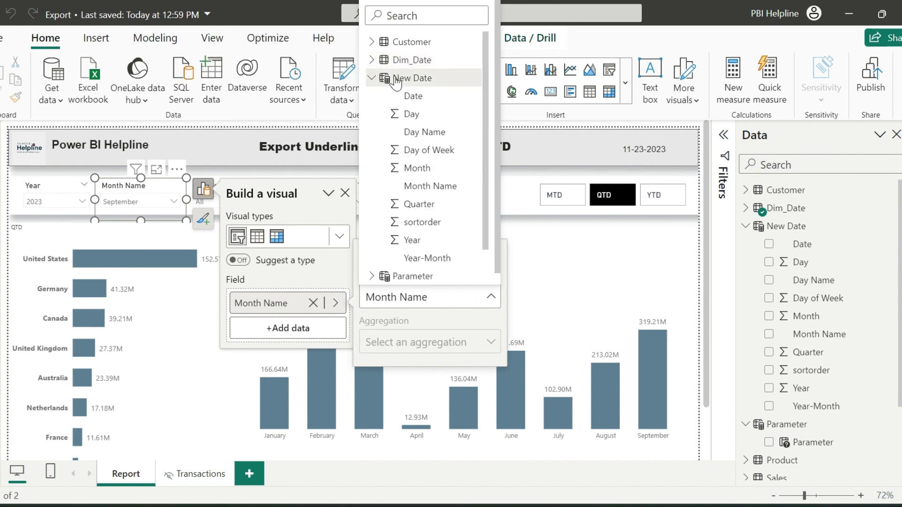
left_click(428, 186)
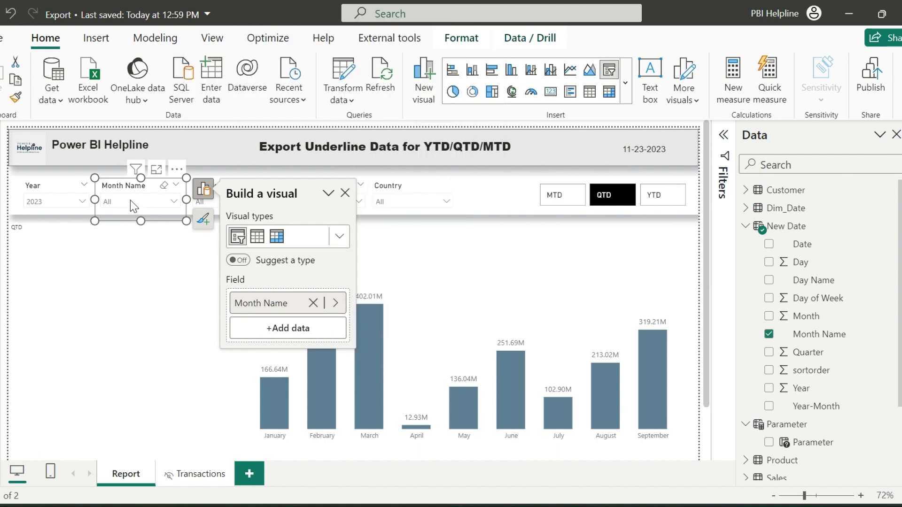
Inspect the country bar chart's YTD/MTD field options without changing them.
left_click(140, 283)
left_click(255, 234)
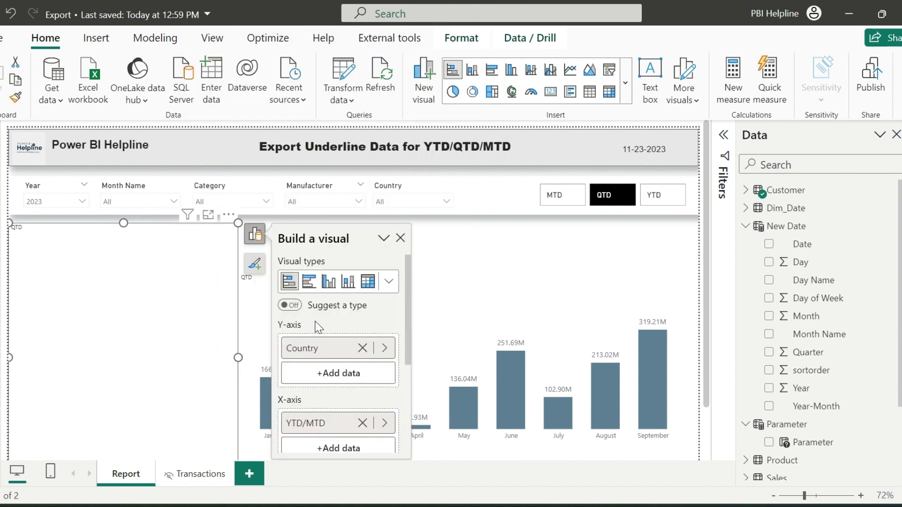
left_click(384, 423)
left_click(520, 425)
left_click(147, 229)
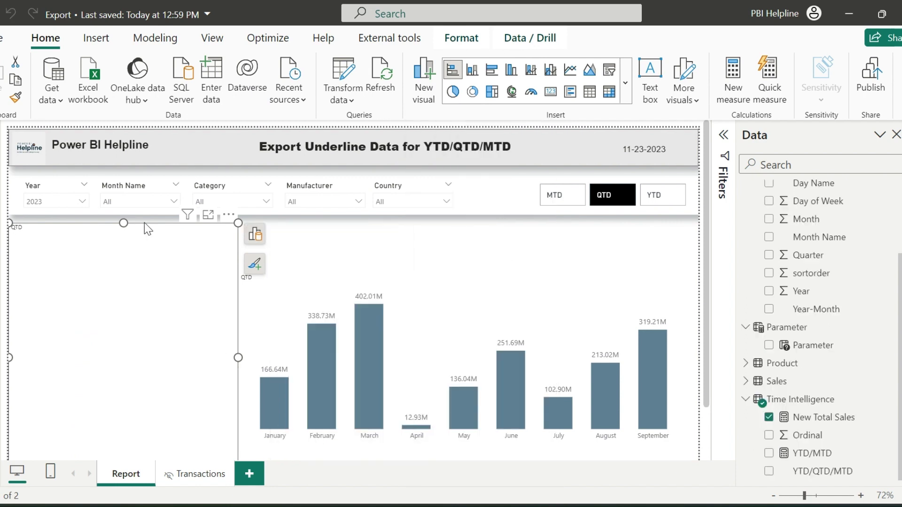
Set the Month Name slicer to September, briefly picking February first.
left_click(162, 202)
left_click(128, 233)
scroll(120, 295, "down", 1)
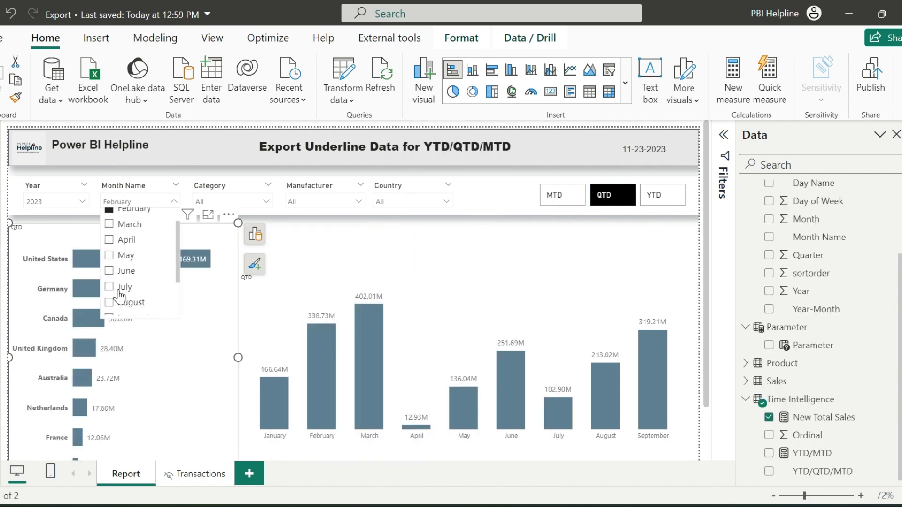
scroll(119, 295, "down", 1)
left_click(145, 308)
left_click(142, 275)
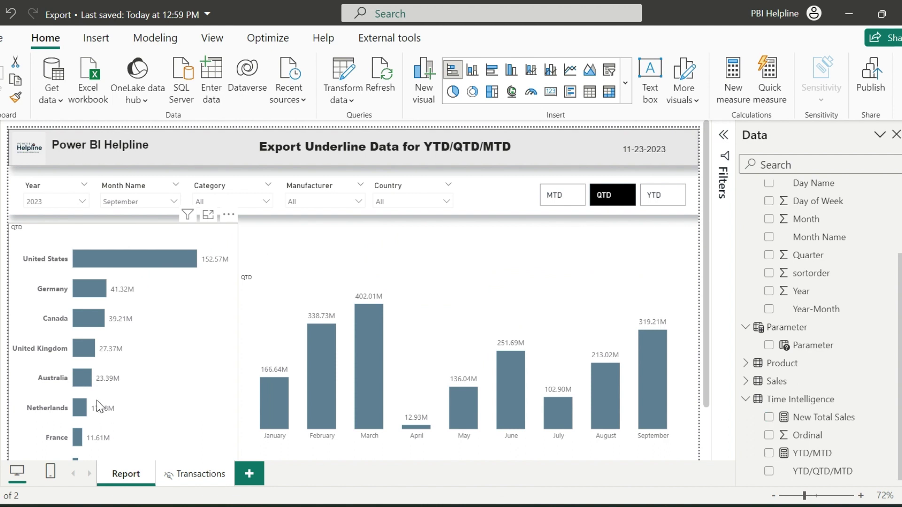
Toggle the charts through MTD, QTD and YTD, ending on QTD.
left_click(563, 197)
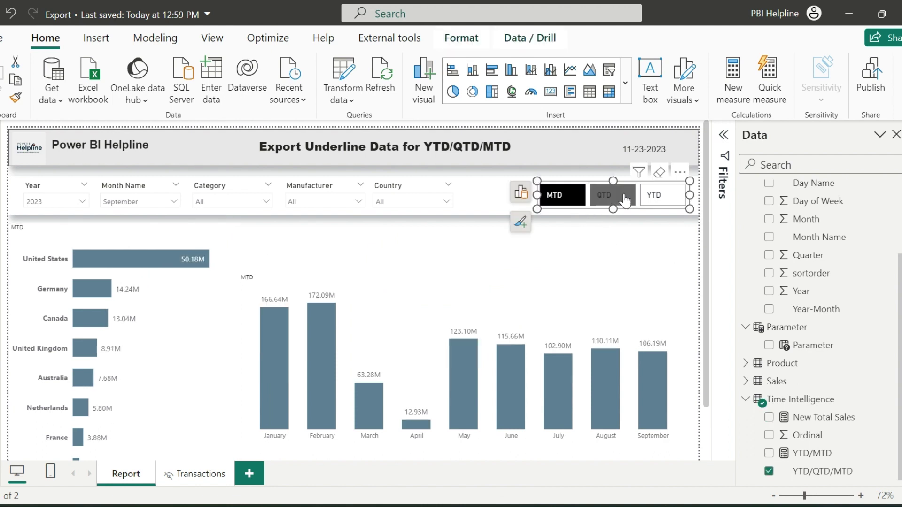
left_click(624, 200)
left_click(655, 196)
left_click(607, 203)
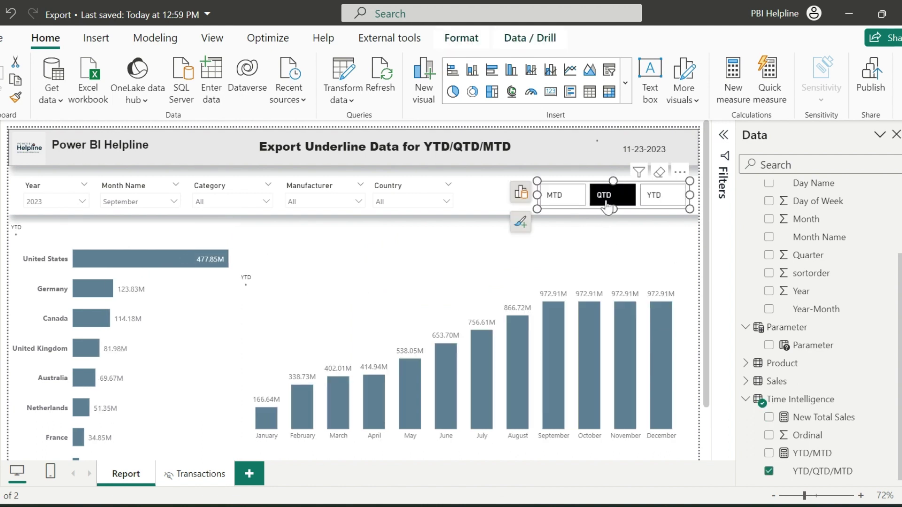
left_click(493, 352)
Swap the column chart's X-axis to New Date > Month Name and its YTD/MTD values to New Total Sales.
left_click(182, 399)
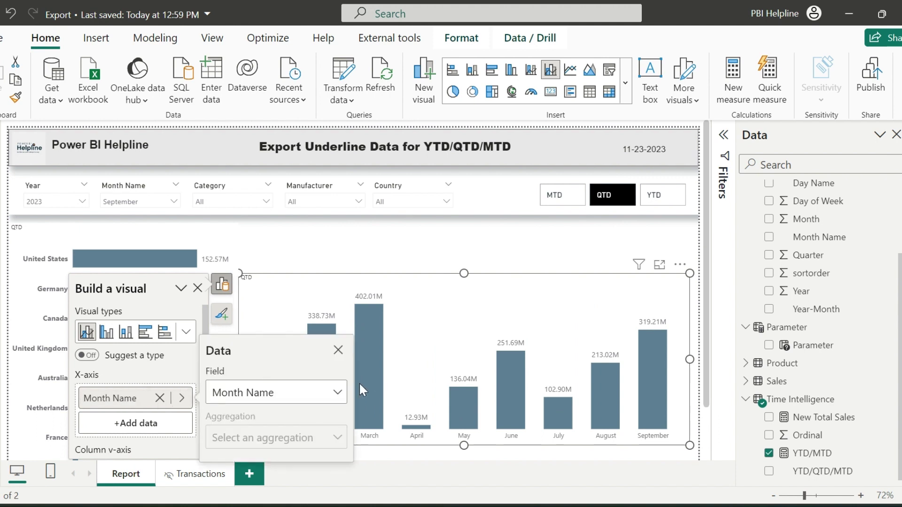
left_click(329, 392)
left_click(220, 144)
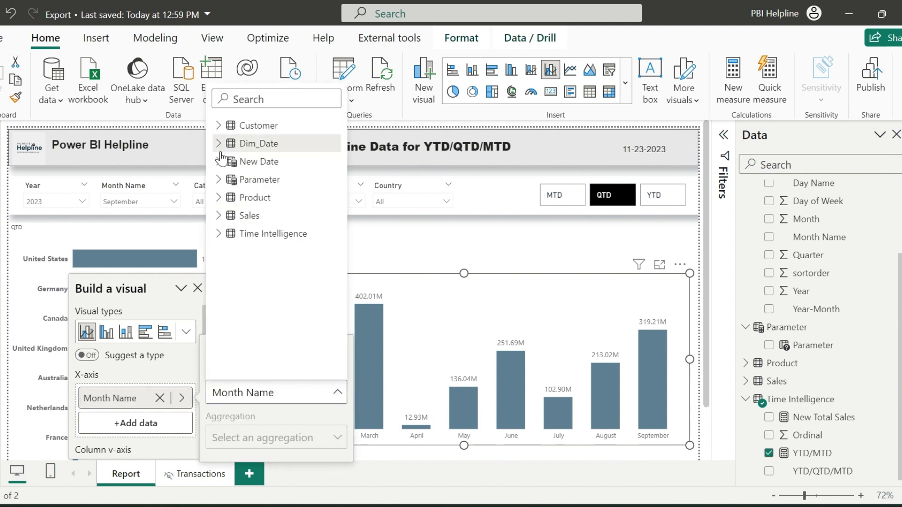
left_click(219, 161)
left_click(291, 271)
scroll(184, 358, "down", 2)
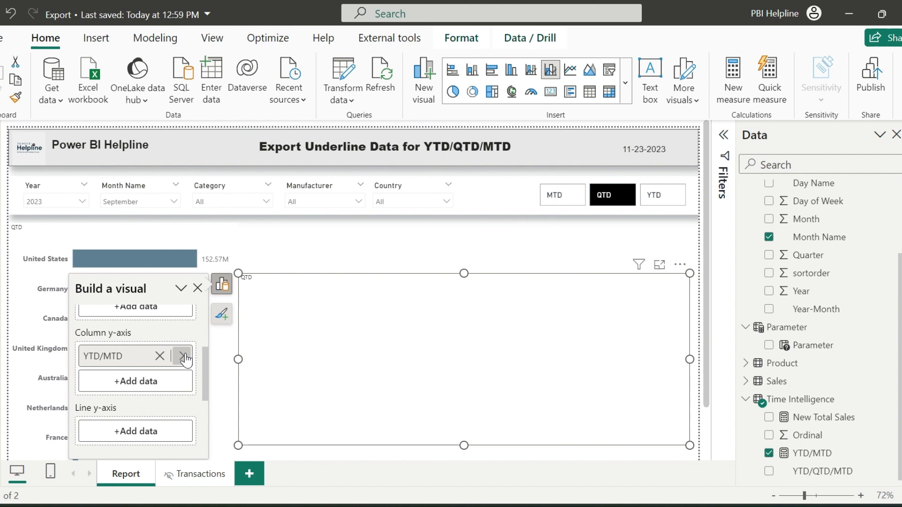
left_click(185, 358)
left_click(277, 348)
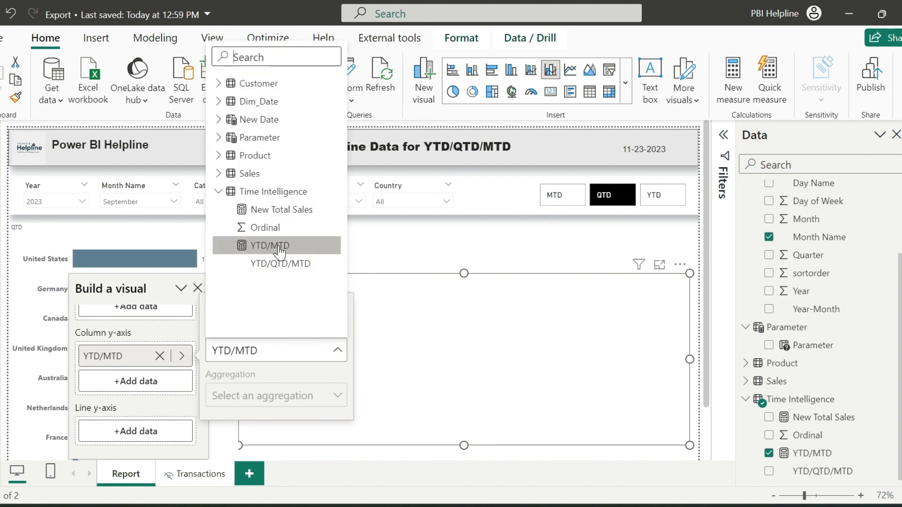
left_click(281, 209)
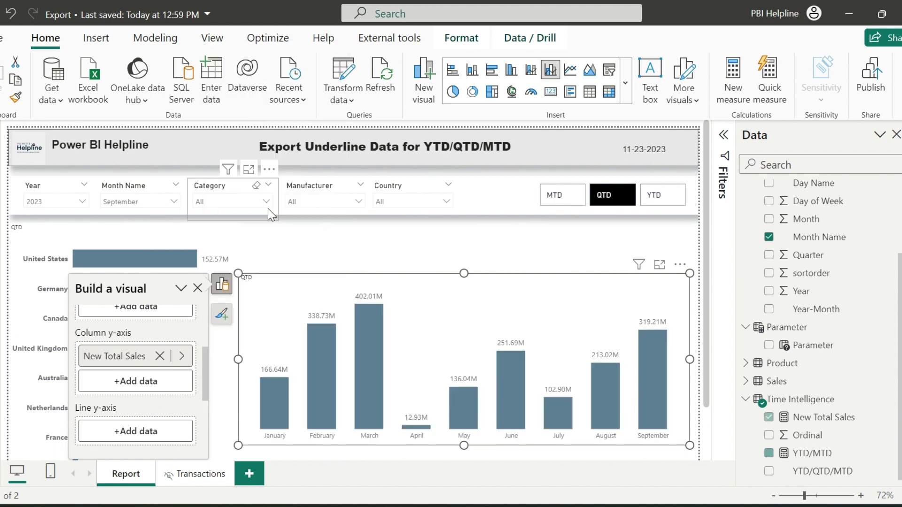
left_click(363, 240)
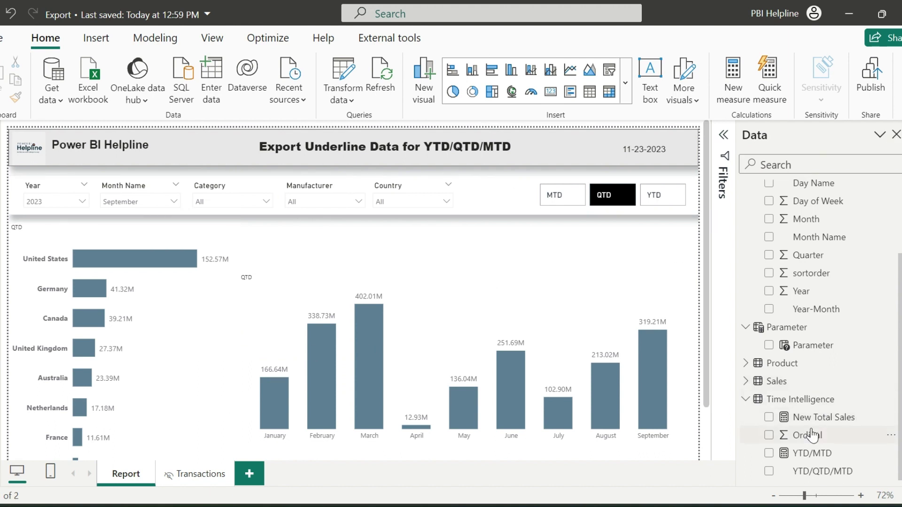
In Transactions' Page information, replace both Month Name drill-through fields with New Date > Month Name.
left_click(201, 473)
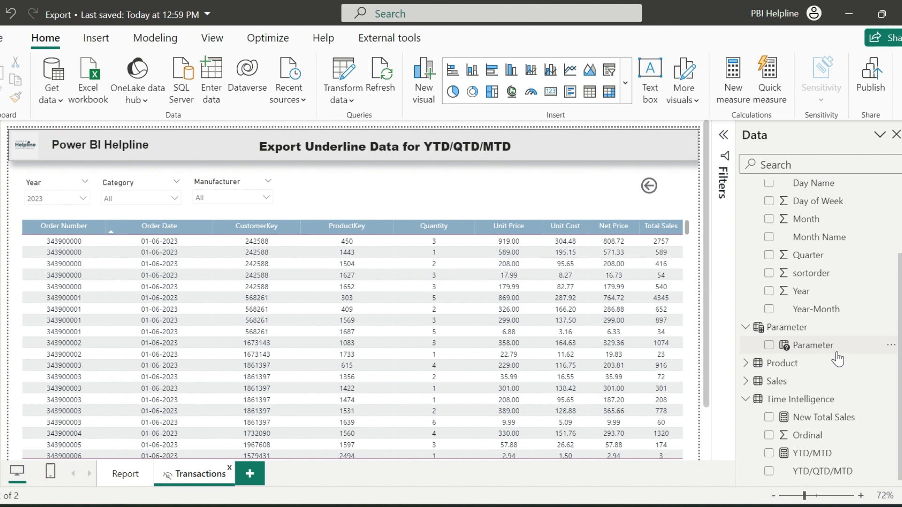
left_click(895, 162)
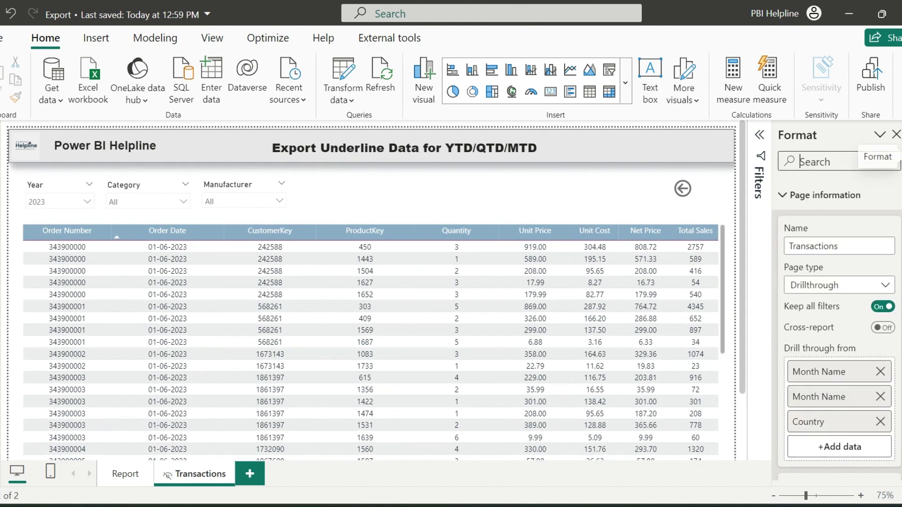
left_click(880, 372)
left_click(880, 371)
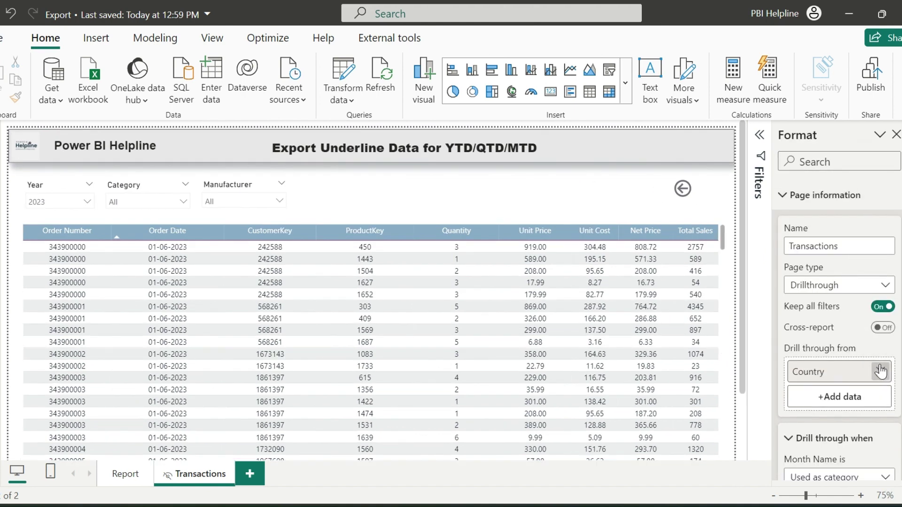
left_click(842, 398)
left_click(649, 160)
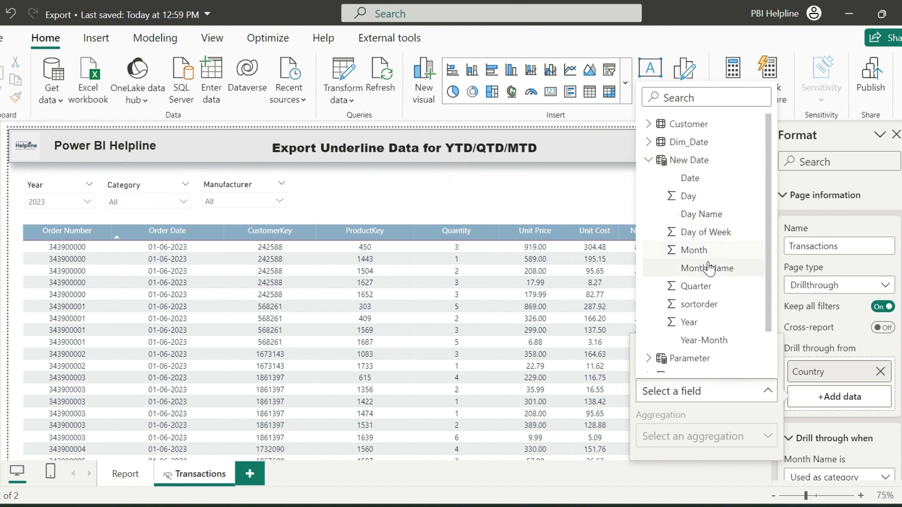
left_click(687, 265)
Create the Table Filter measure in Time Intelligence and begin SWITCH(TRUE(), ...).
right_click(798, 316)
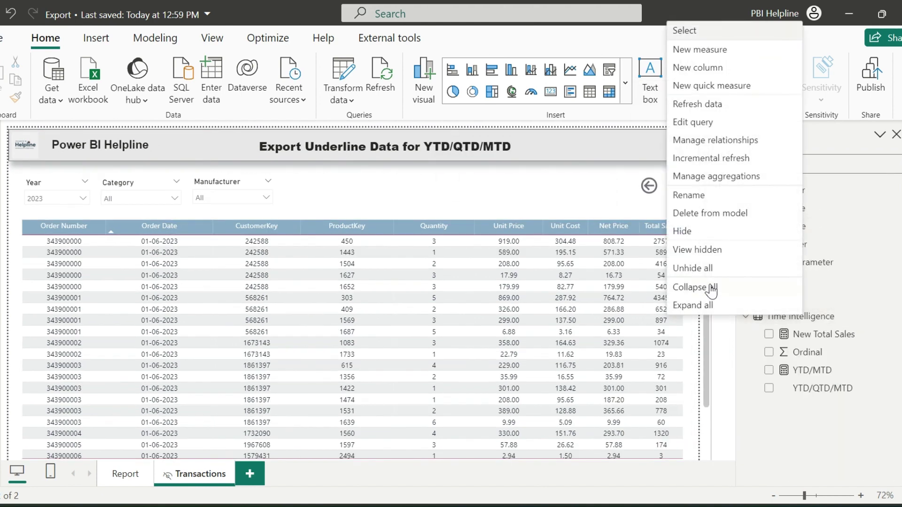
left_click(705, 50)
left_click_drag(121, 132, 59, 132)
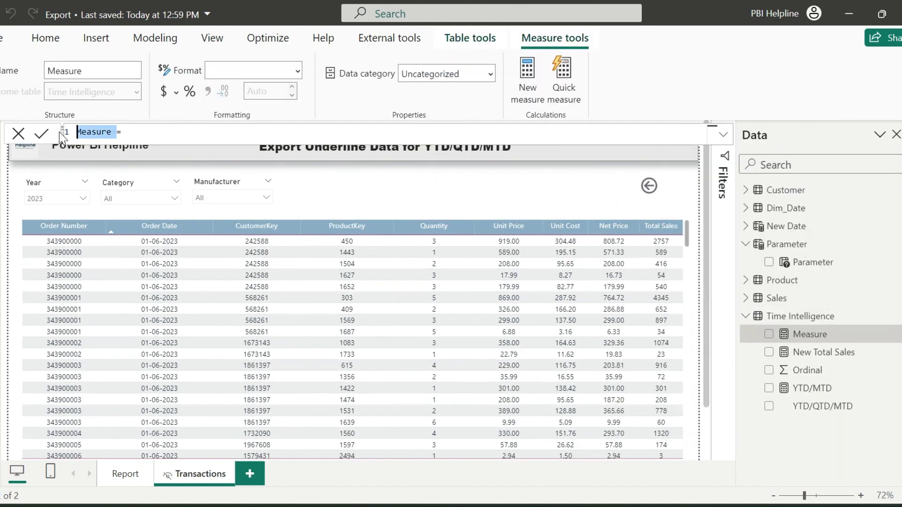
type("Teble Filter")
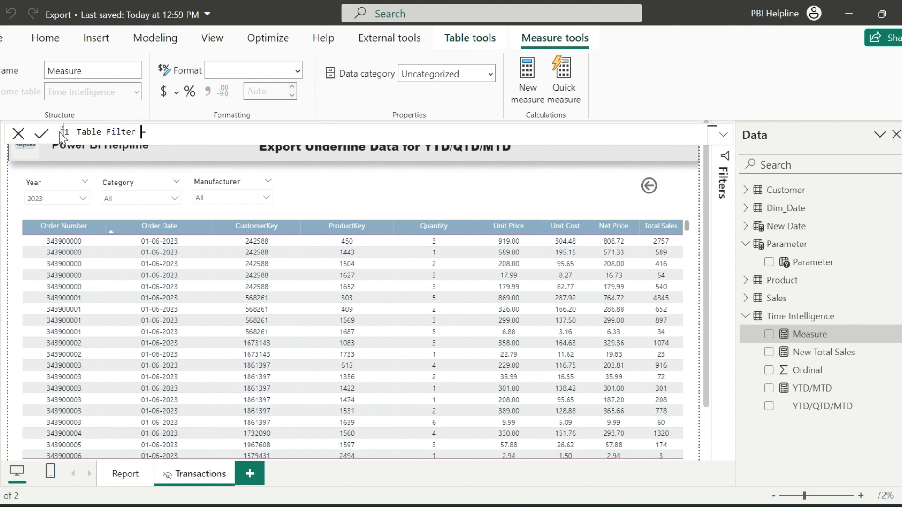
key("shift+Return")
key("shift+Return")
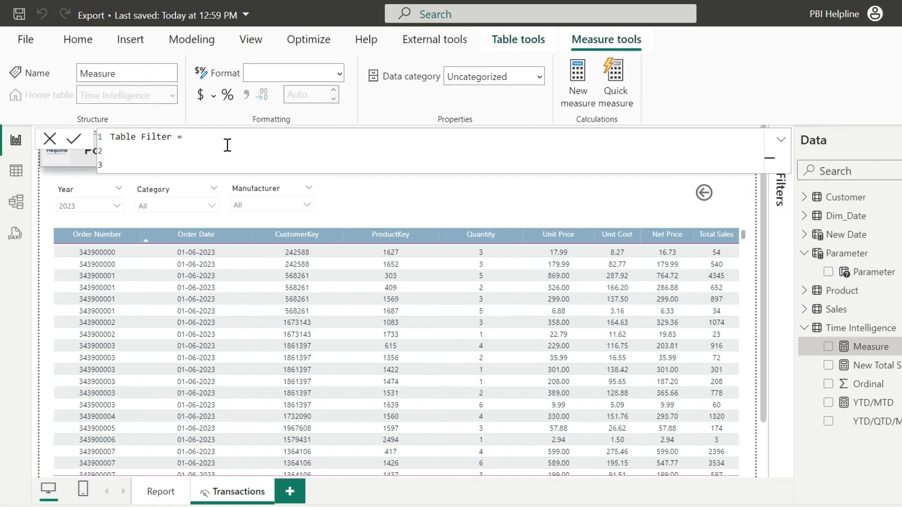
type("switch")
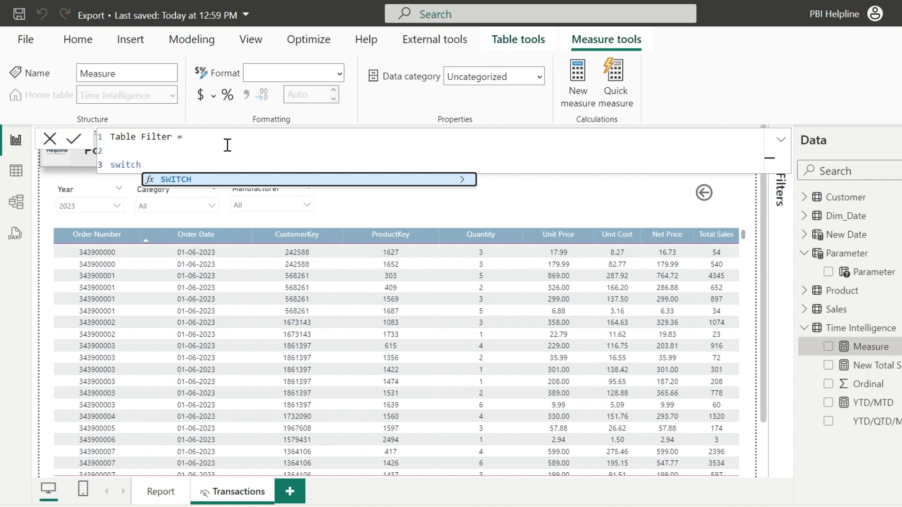
type("(")
key("shift+Return")
type("True()")
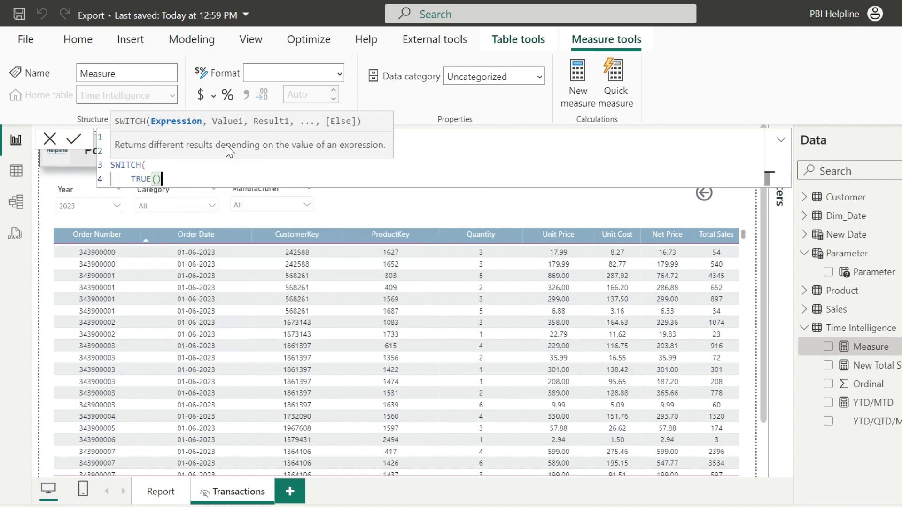
type(",")
key("shift+Return")
type("sel")
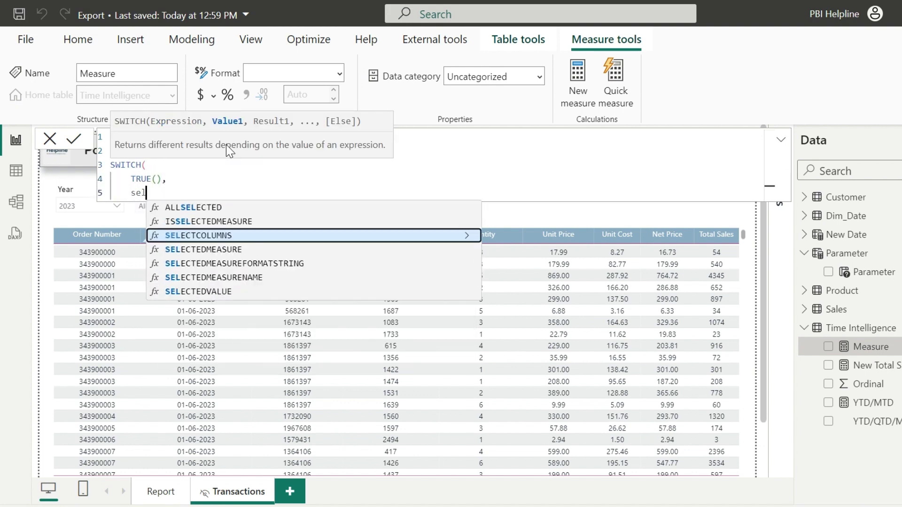
type("ectedvalue(ytd")
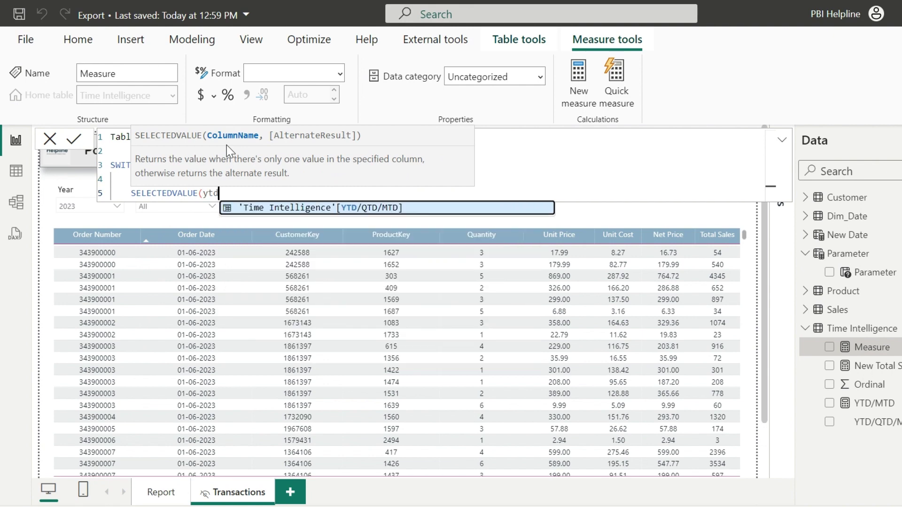
Add the YTD condition: MONTH(MAX(Sales[Order Date])) <= MAX('New Date'[Month]).
key("Tab")
type(") = \"YTD\",")
key("shift+Return")
type("month")
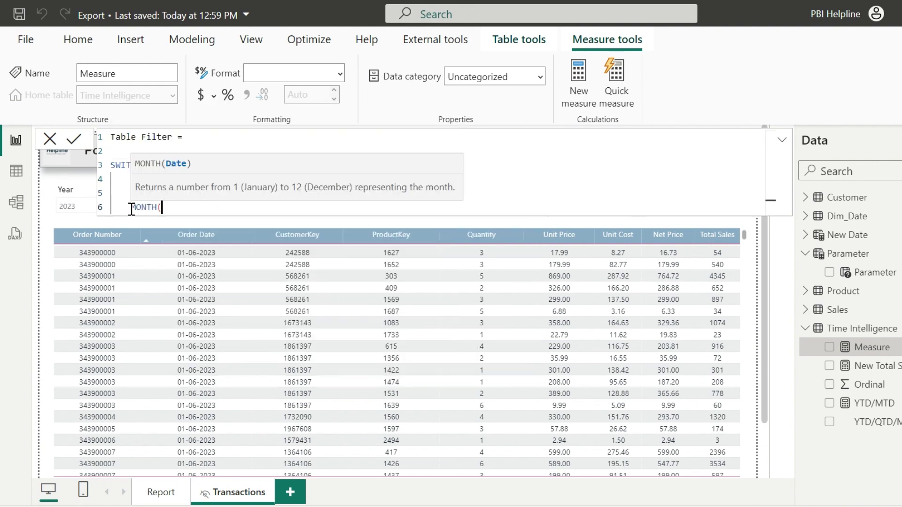
type("(")
key("shift+Return")
type("max(orde")
key("Tab")
type(")")
key("shift+Return")
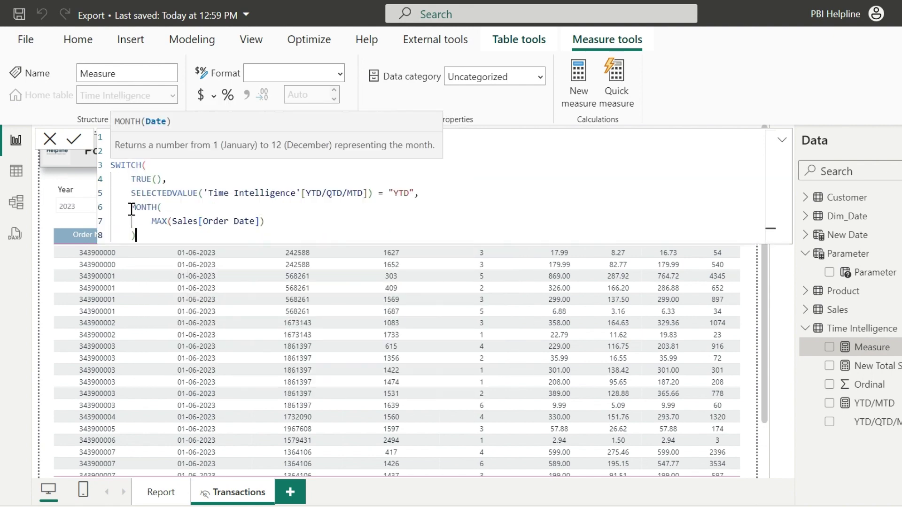
type(")max(mon")
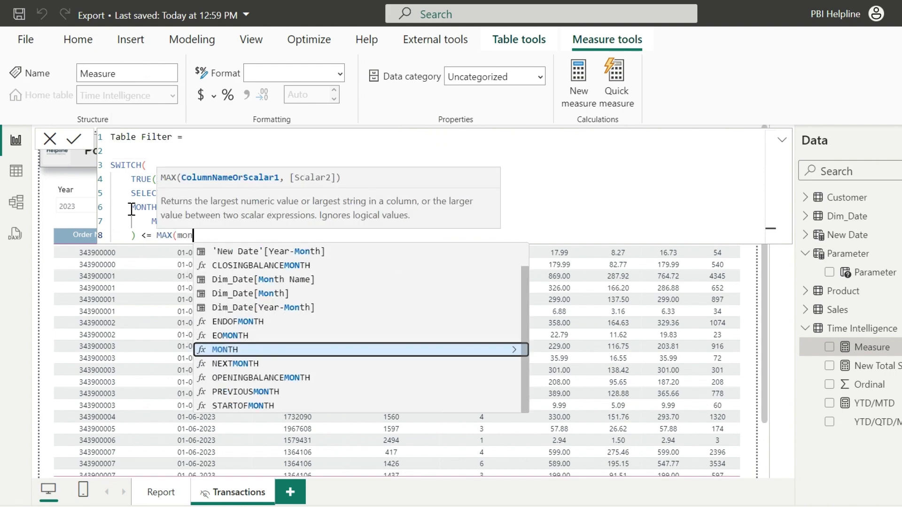
key("Down")
key("Tab")
type(")")
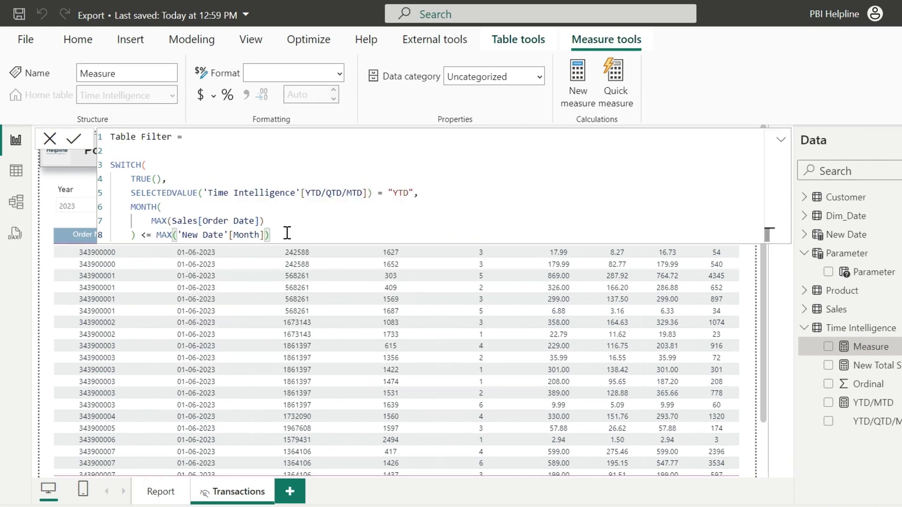
type(",")
Copy the YTD condition and turn the copy into an MTD branch with an exact month match.
left_click_drag(287, 233, 143, 197)
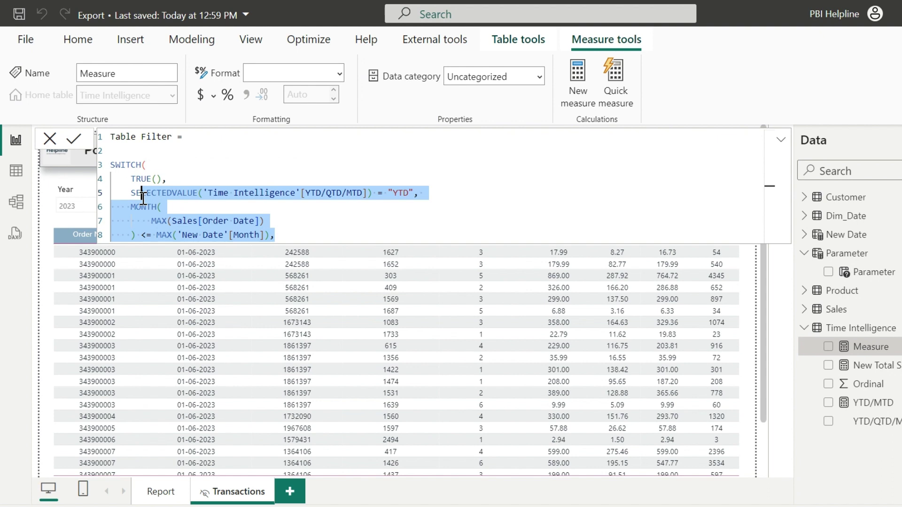
key("ctrl+c")
left_click(287, 234)
key("Return")
key("ctrl+v")
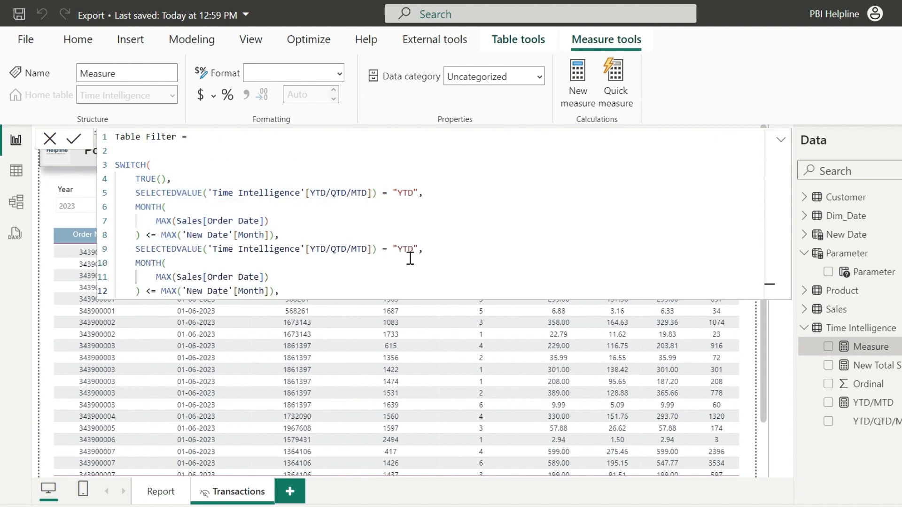
left_click(402, 249)
key("BackSpace")
left_click(151, 291)
key("BackSpace")
type("M")
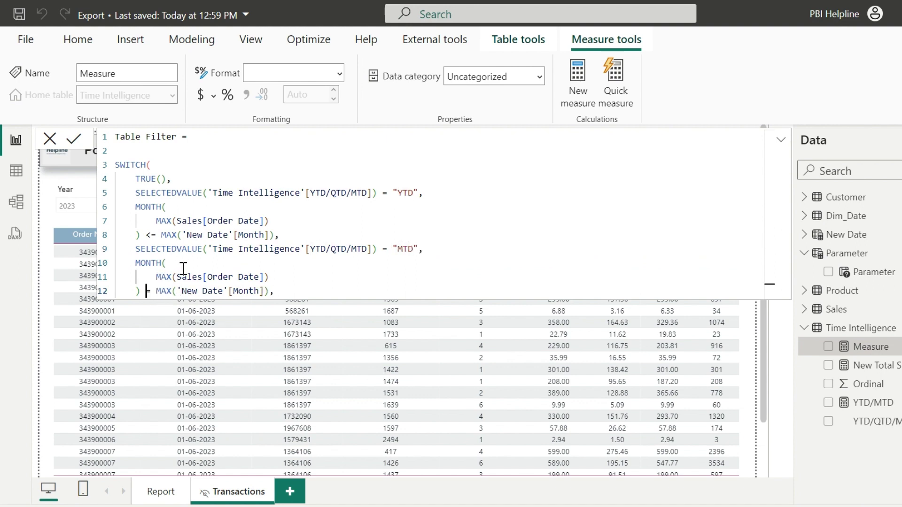
Add a QTD branch from another YTD copy, matching on the New Date Quarter column.
left_click(282, 291)
key("Return")
key("ctrl+v")
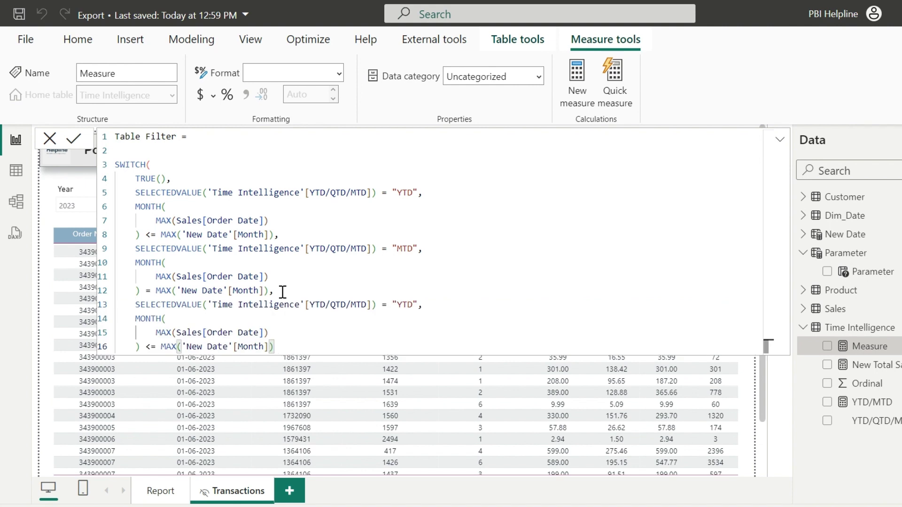
left_click(403, 306)
key("BackSpace")
type("Q")
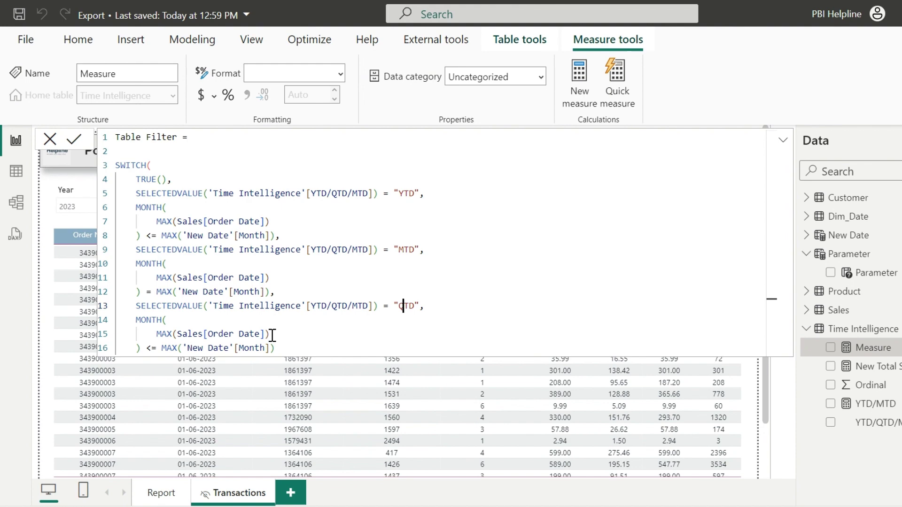
left_click(281, 347)
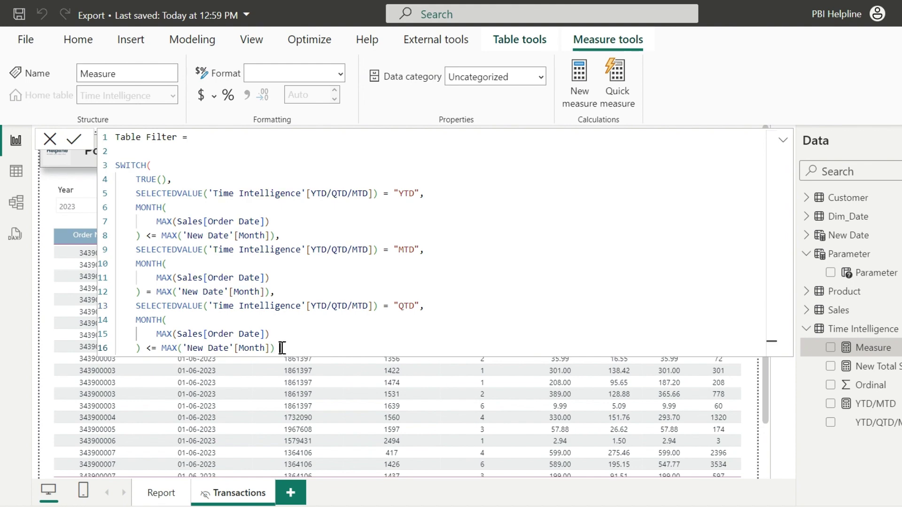
type(",")
key("Return")
type("QUARTER(MAX(Sales[Order Date]")
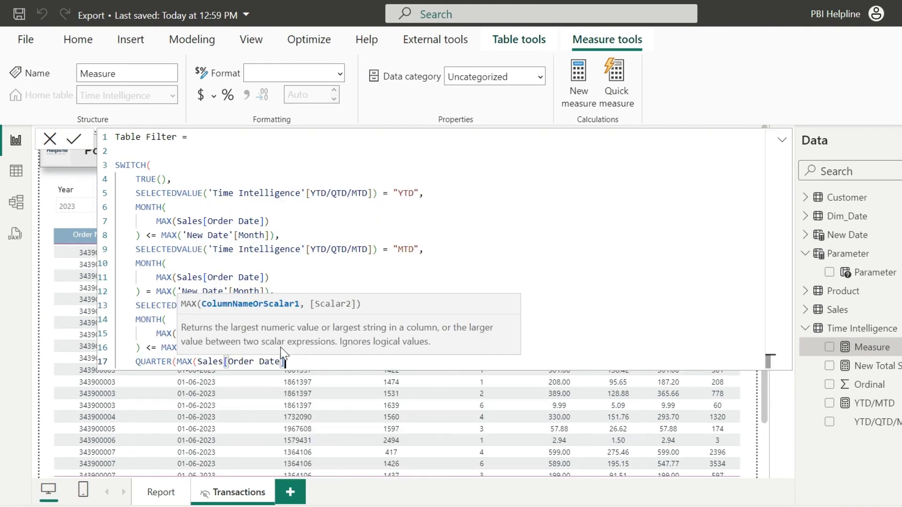
type(")) = MAX(quarter")
key("Tab")
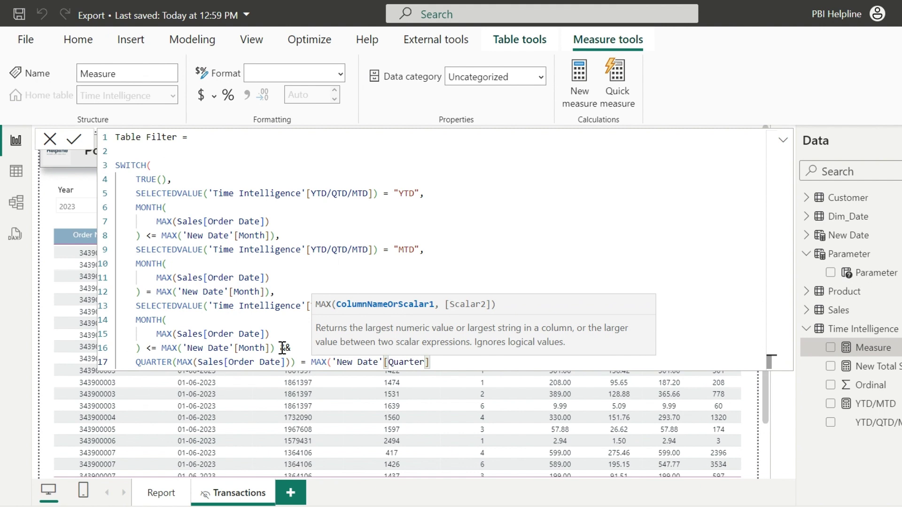
type(")")
Close the SWITCH, commit, then wrap the Table Filter measure in INT and confirm.
key("Return")
type(")")
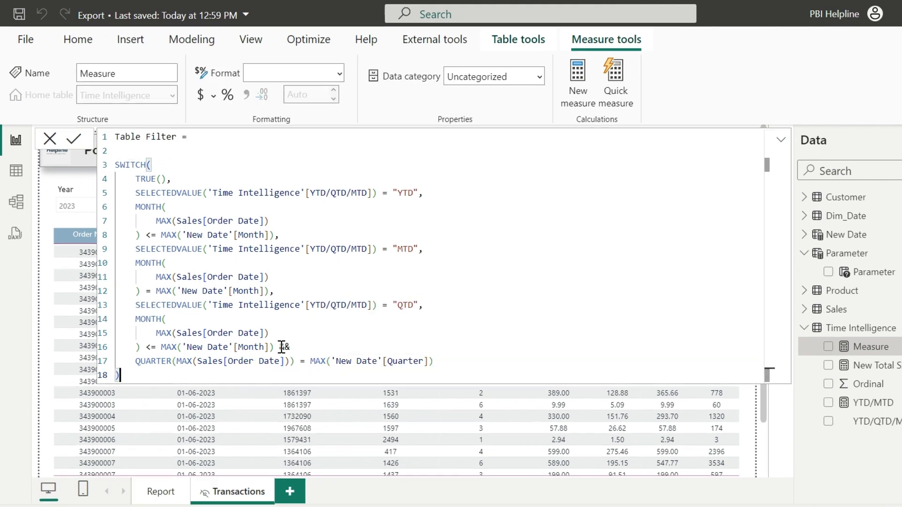
key("Return")
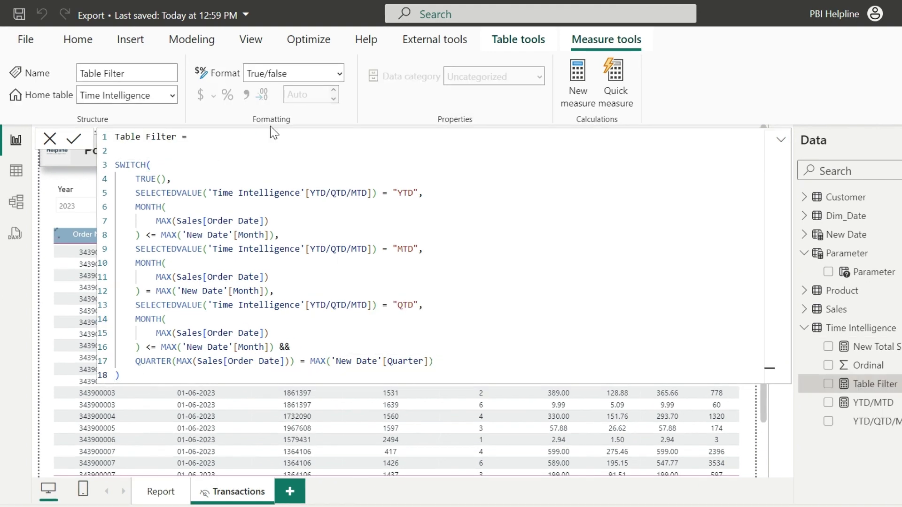
left_click(150, 149)
type("int")
key("Tab")
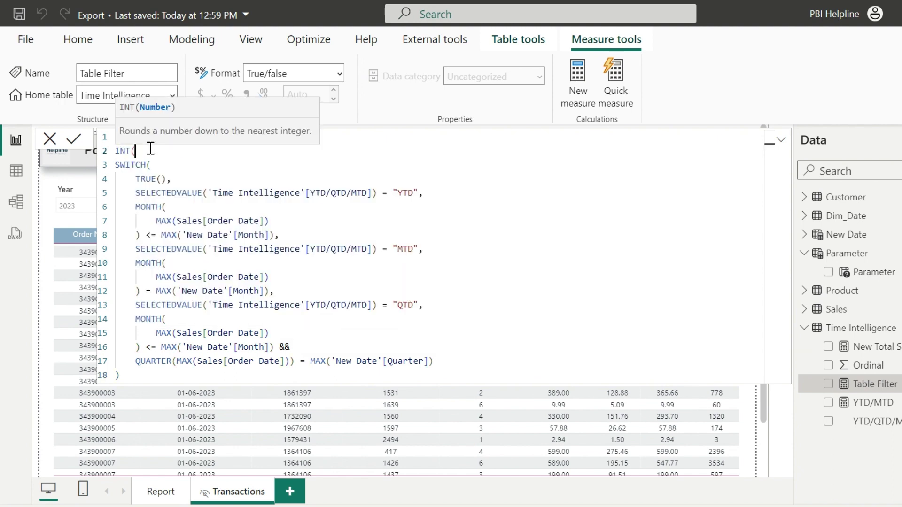
left_click(738, 256)
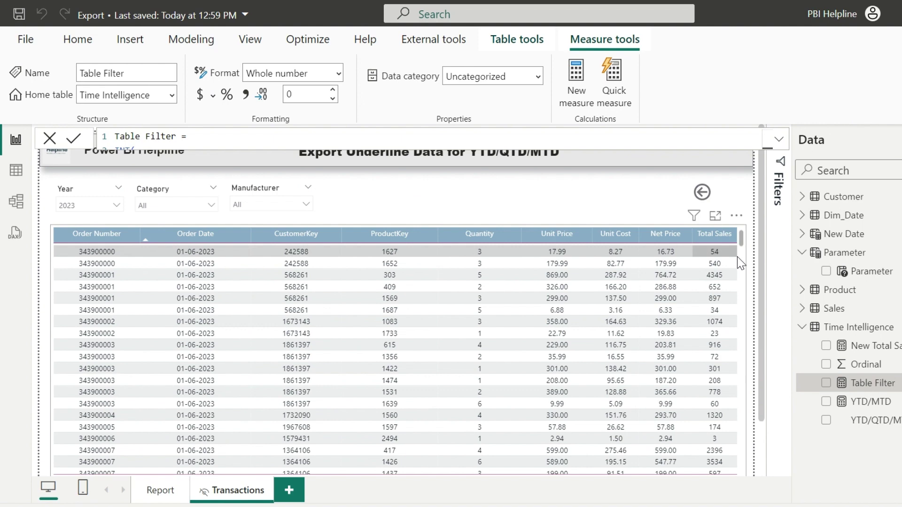
scroll(742, 257, "down", 2)
Add a Table Filter 'is' 1 visual filter to the transactions table and apply it.
left_click(781, 182)
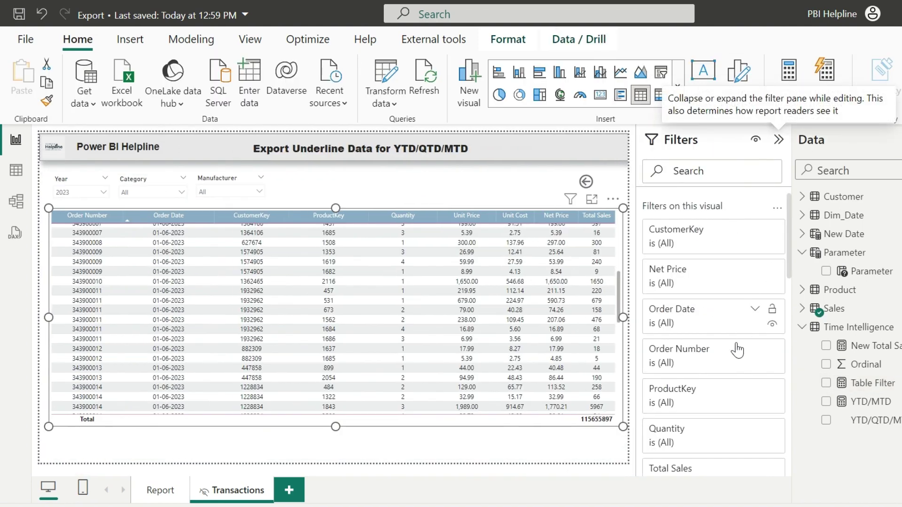
scroll(735, 349, "down", 3)
scroll(731, 350, "down", 2)
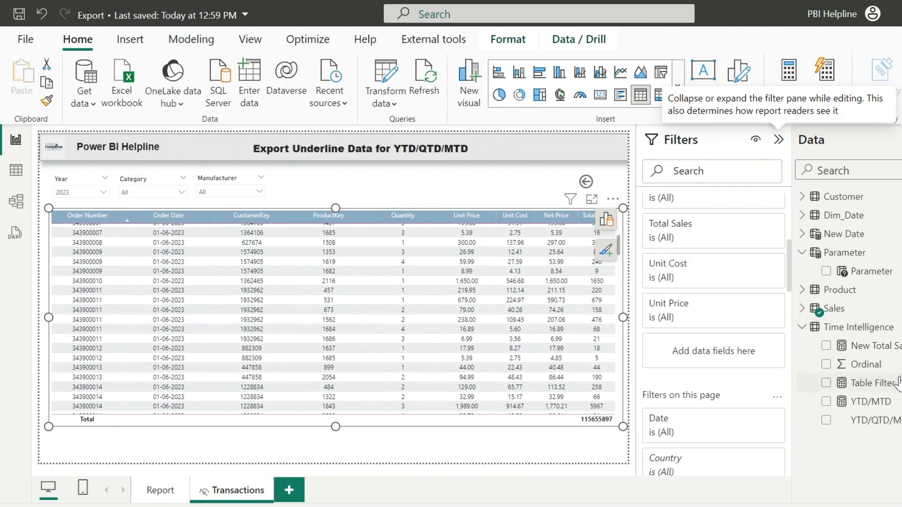
left_click_drag(872, 382, 715, 356)
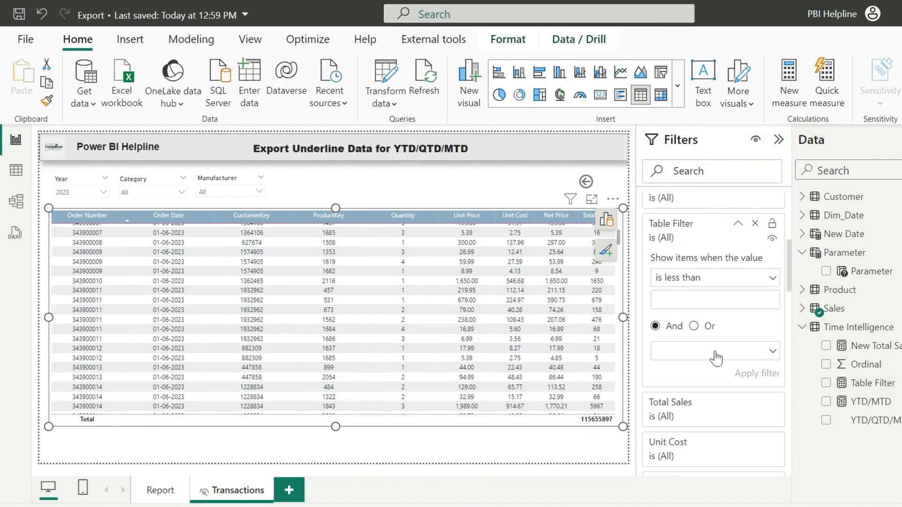
left_click(746, 279)
left_click(665, 376)
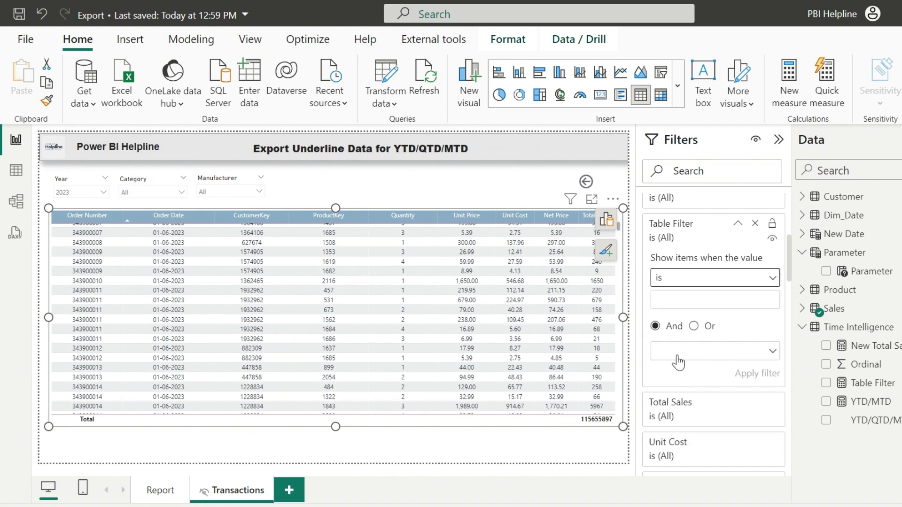
left_click(694, 304)
type("1")
left_click(757, 374)
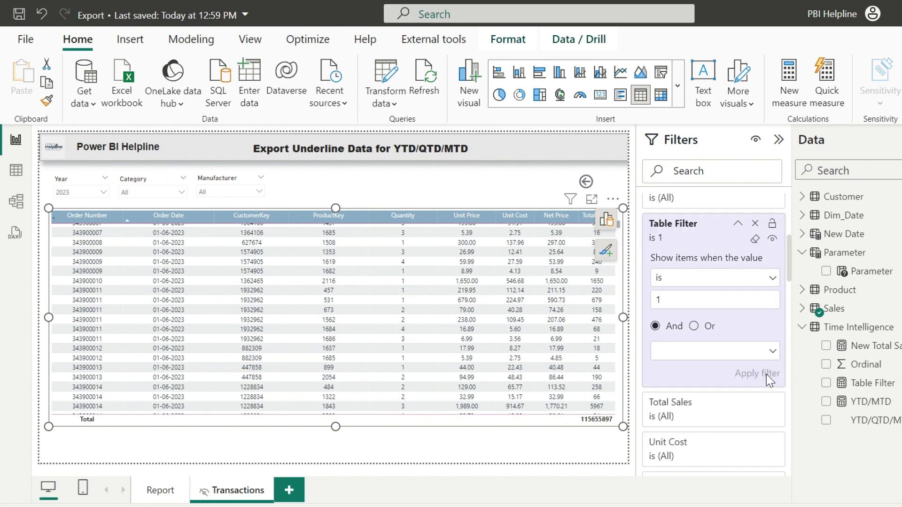
left_click(778, 139)
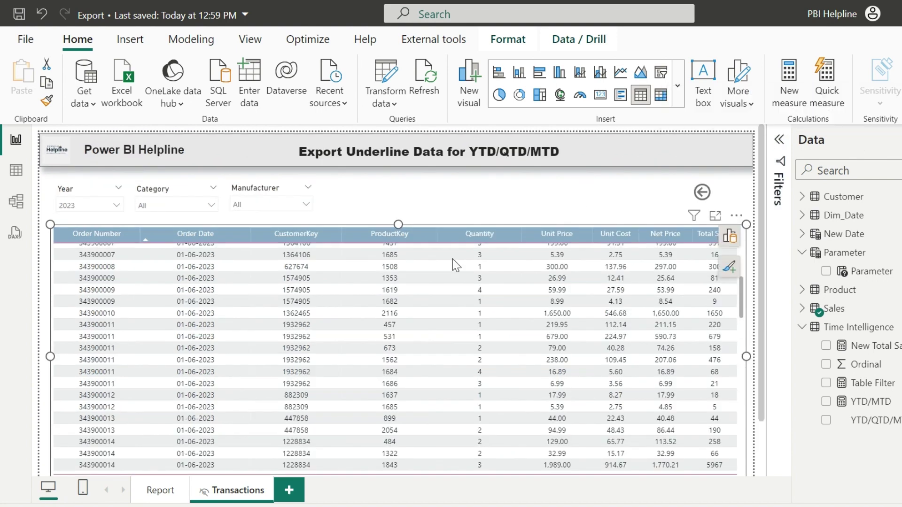
With QTD selected, drill through May to Transactions and sort by Order Date, newest first.
left_click(156, 492)
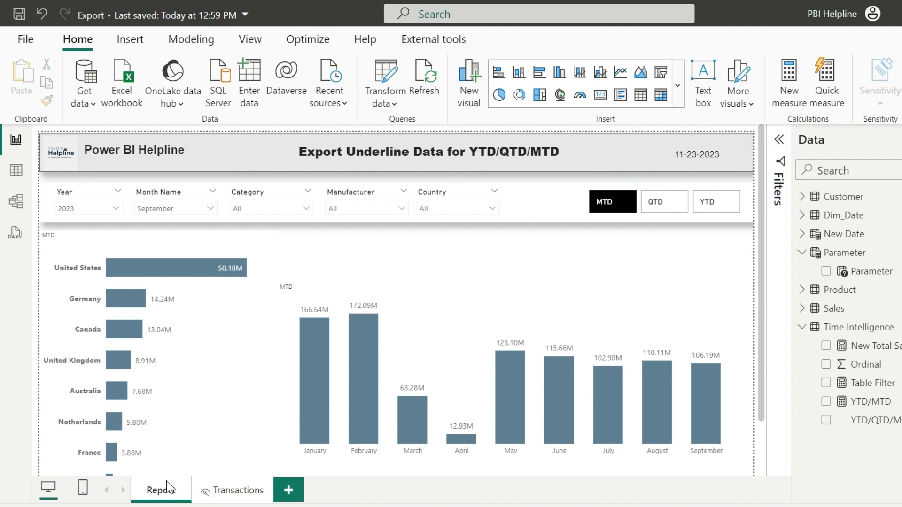
left_click(656, 204)
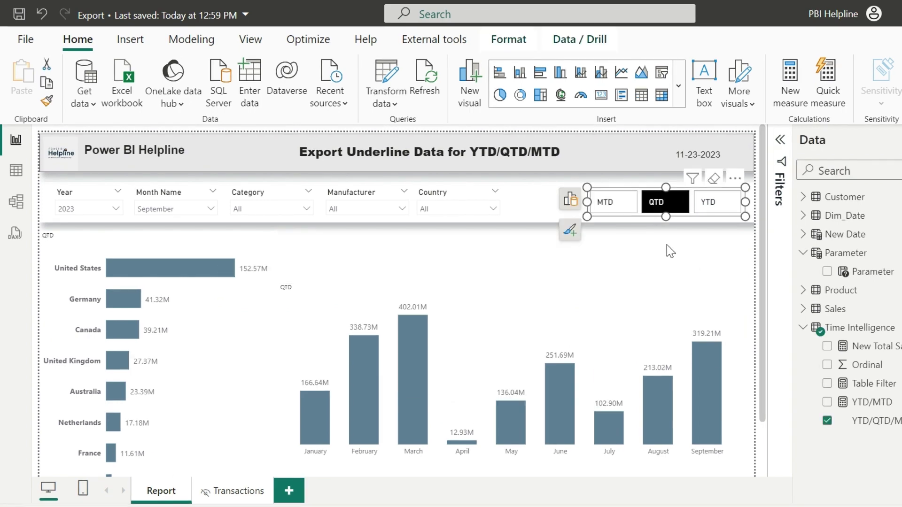
right_click(512, 423)
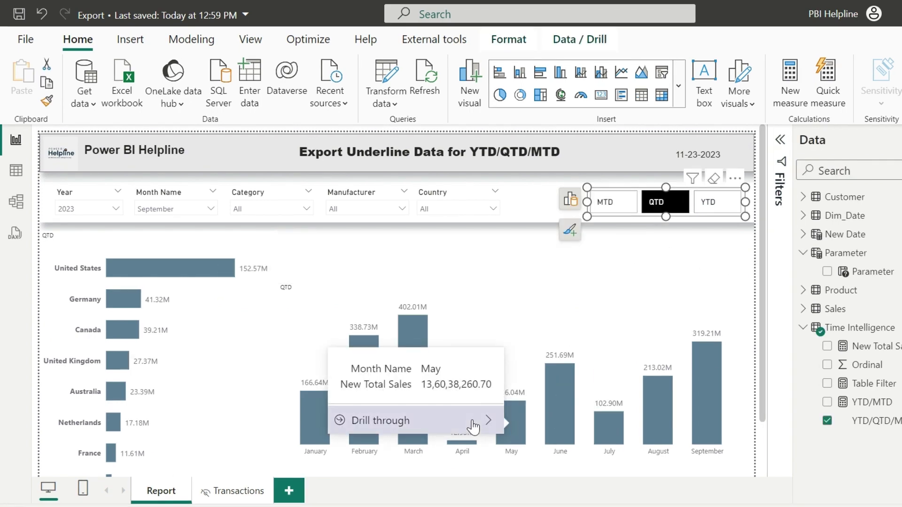
left_click(561, 475)
left_click(195, 241)
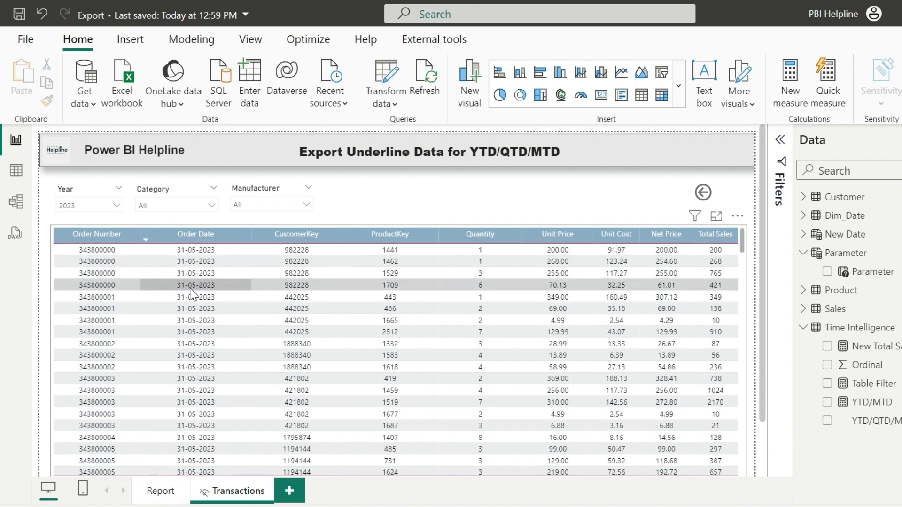
Switch the Report charts to YTD, drill through June, and sort by Order Date.
left_click(161, 492)
left_click(716, 205)
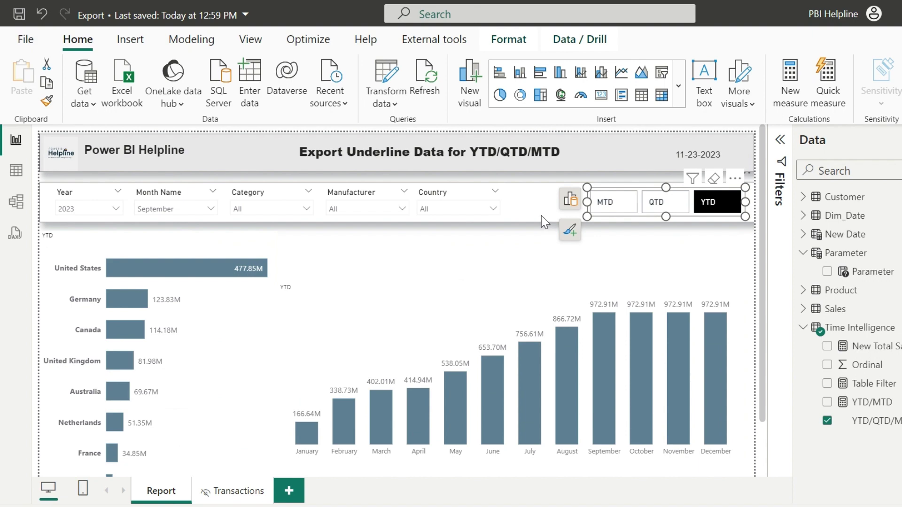
mouse_move(593, 399)
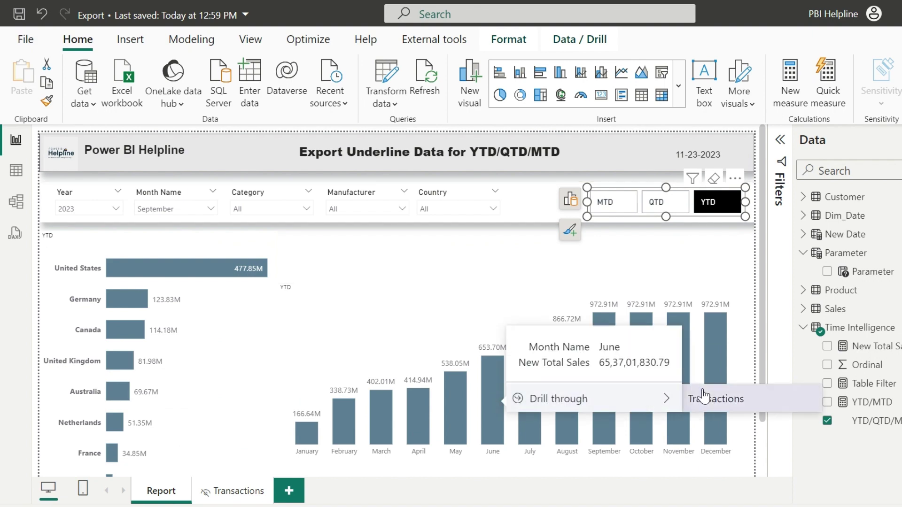
left_click(713, 398)
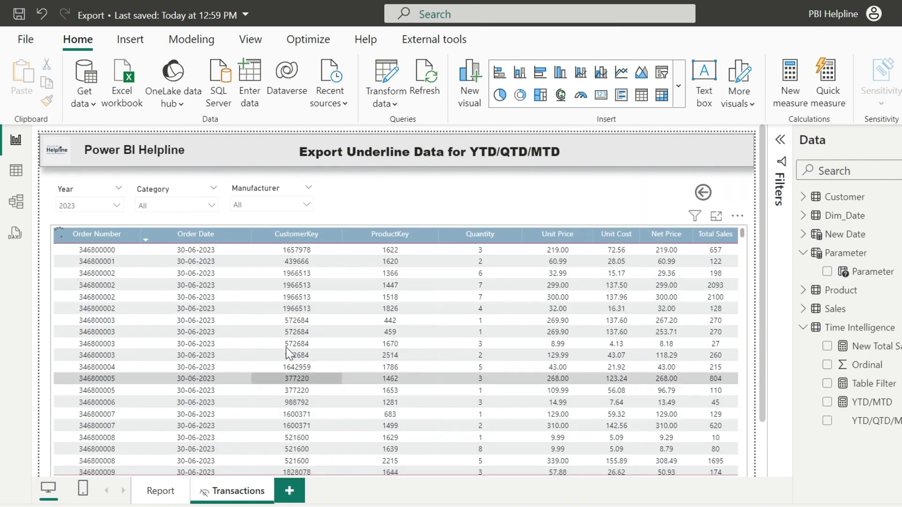
left_click(195, 233)
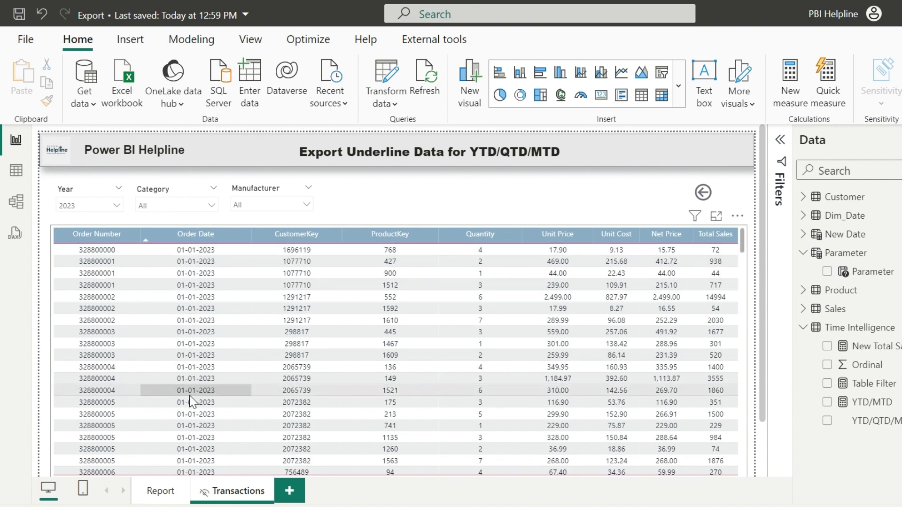
left_click(189, 235)
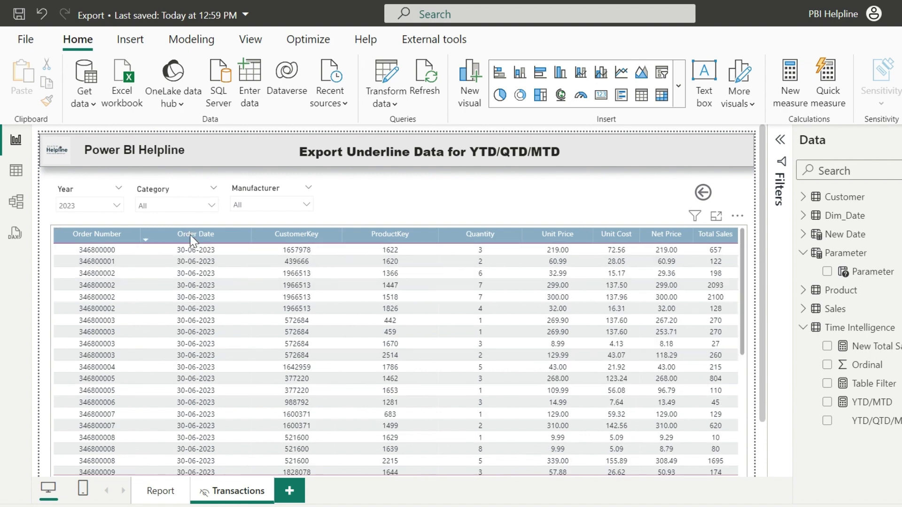